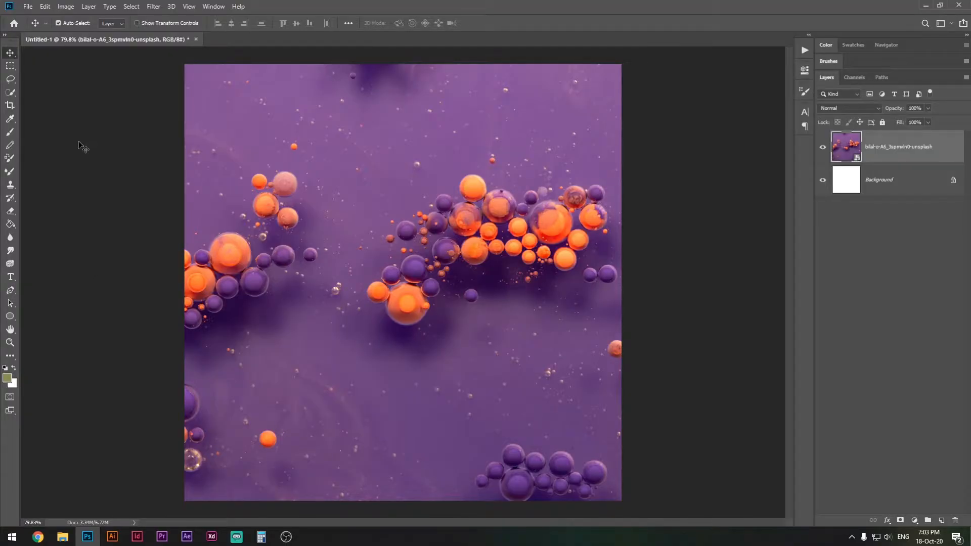
Deselect the photo layer and open the Interface preferences.
left_click(80, 73)
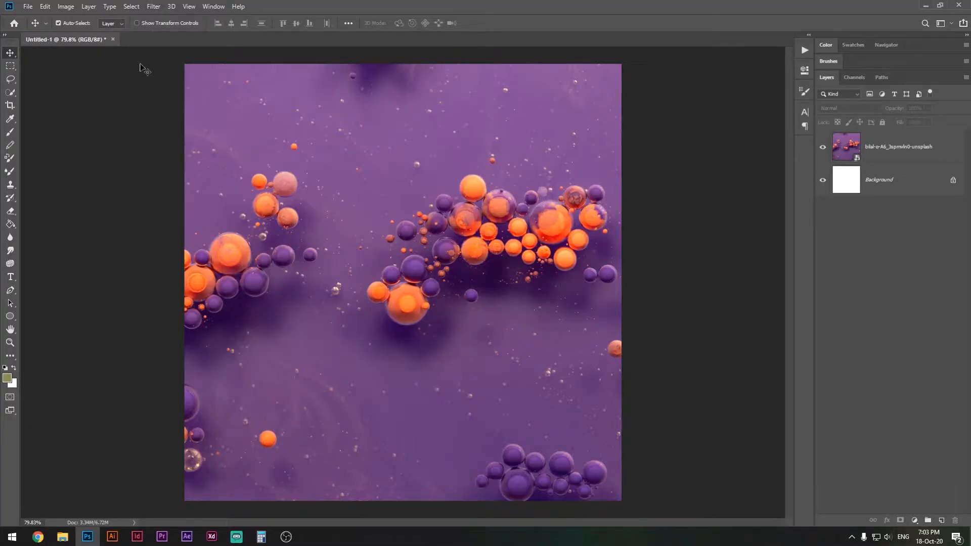
left_click(46, 6)
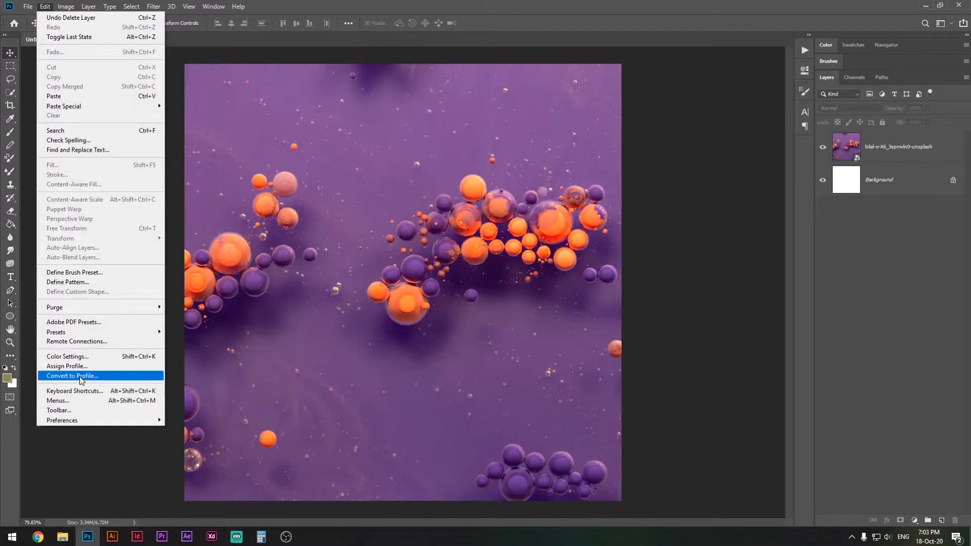
mouse_move(91, 424)
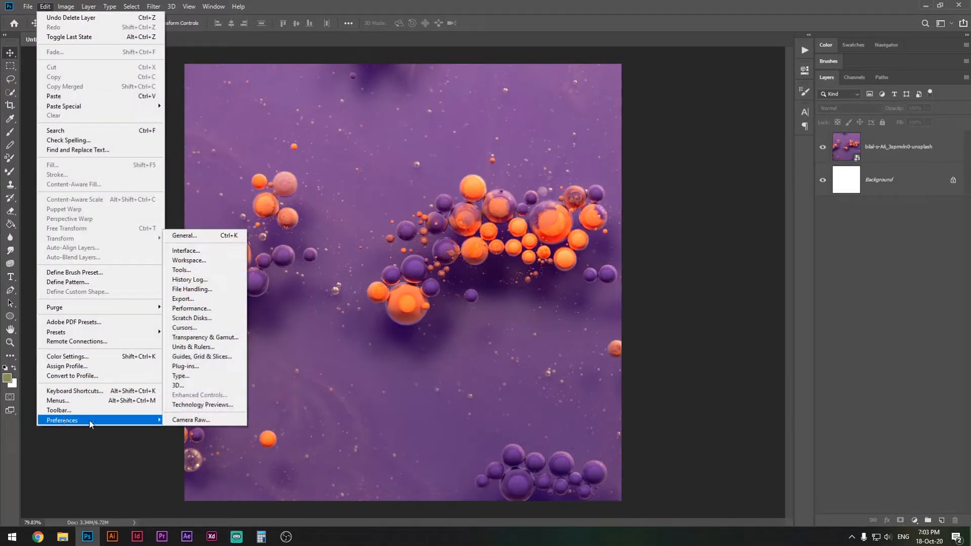
left_click(185, 252)
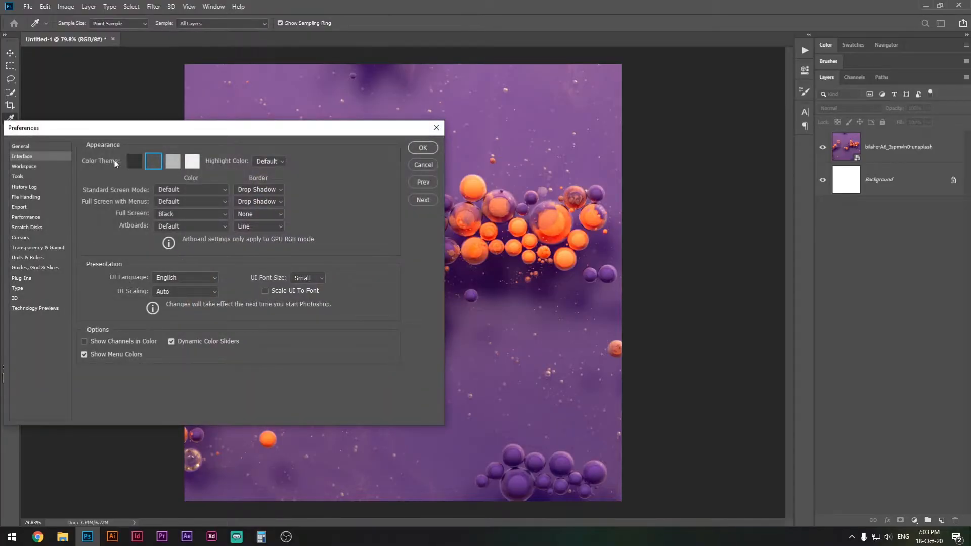
Preview the interface color themes from darkest to lightest and apply the second-darkest gray theme.
left_click(134, 161)
left_click(153, 161)
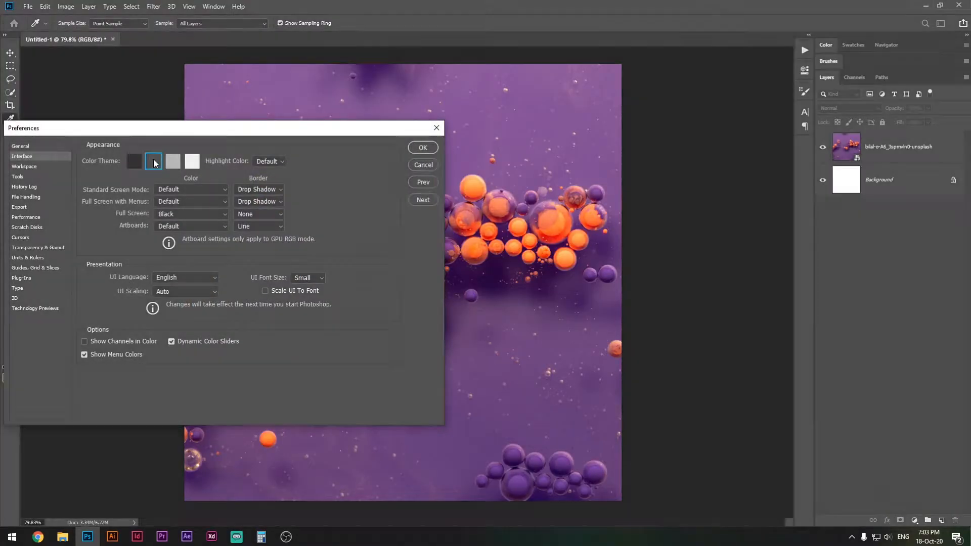
left_click(176, 162)
left_click(195, 162)
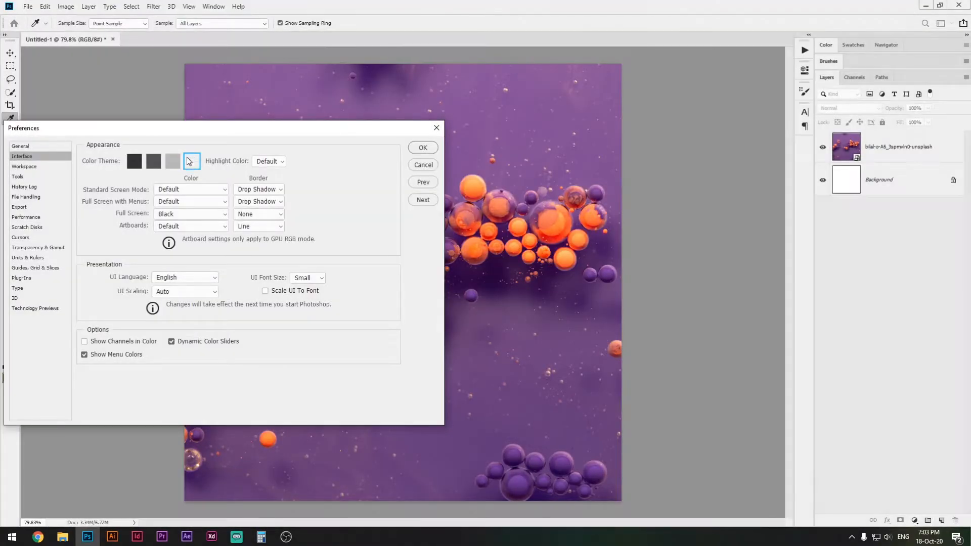
left_click(178, 162)
left_click(153, 161)
left_click(134, 161)
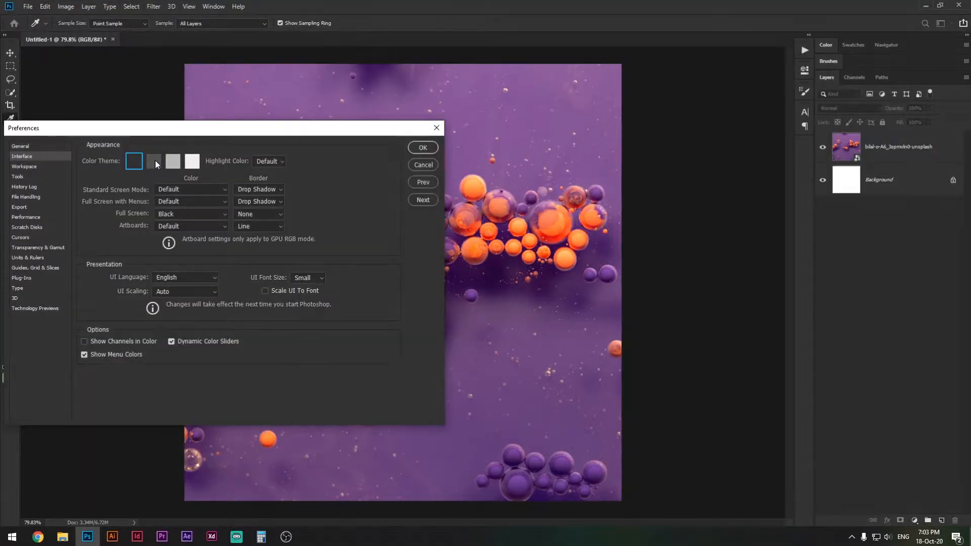
left_click(155, 159)
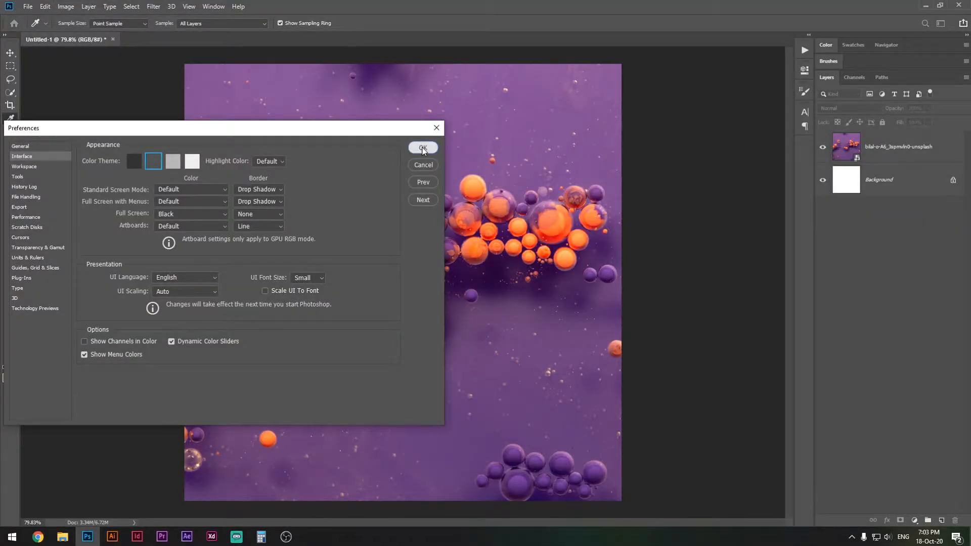
left_click(423, 147)
key("v")
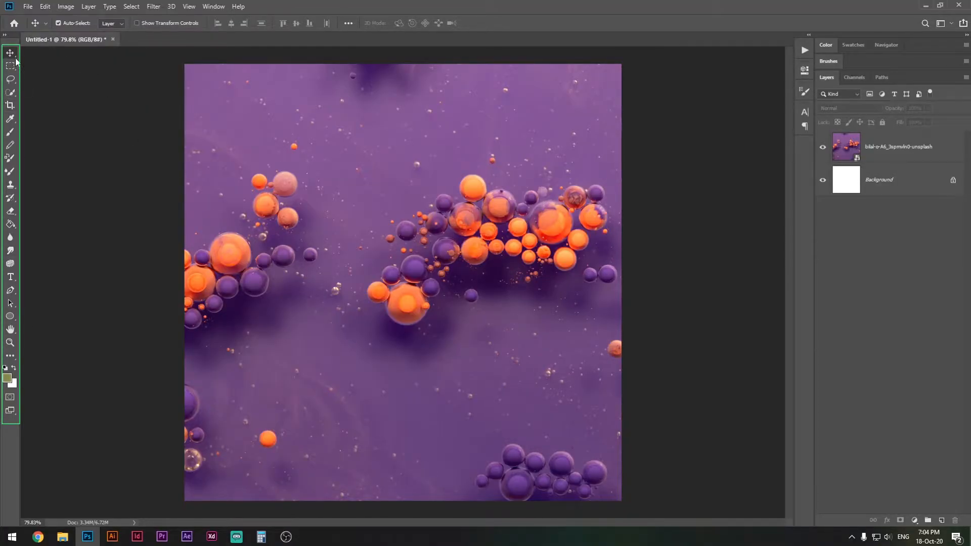
Expand the toolbar to two columns and return it to a single column.
left_click(5, 35)
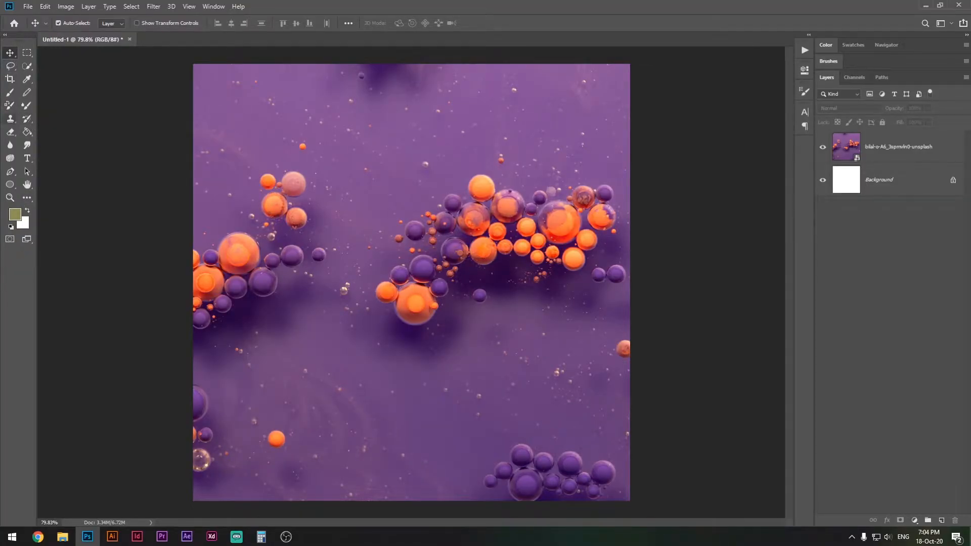
left_click(5, 37)
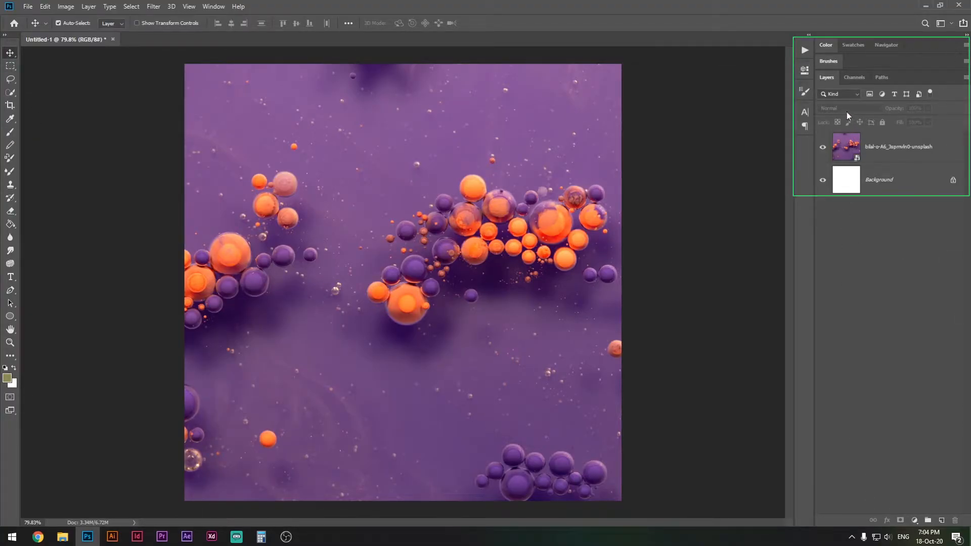
Browse the Channels, Swatches and Navigator panels, leaving the Layers and Color panels shown.
left_click(854, 77)
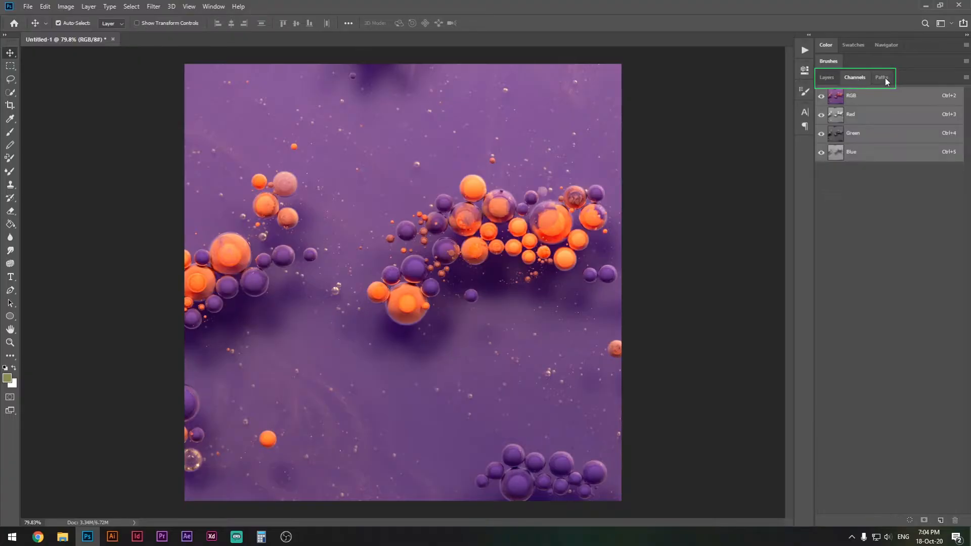
left_click(828, 78)
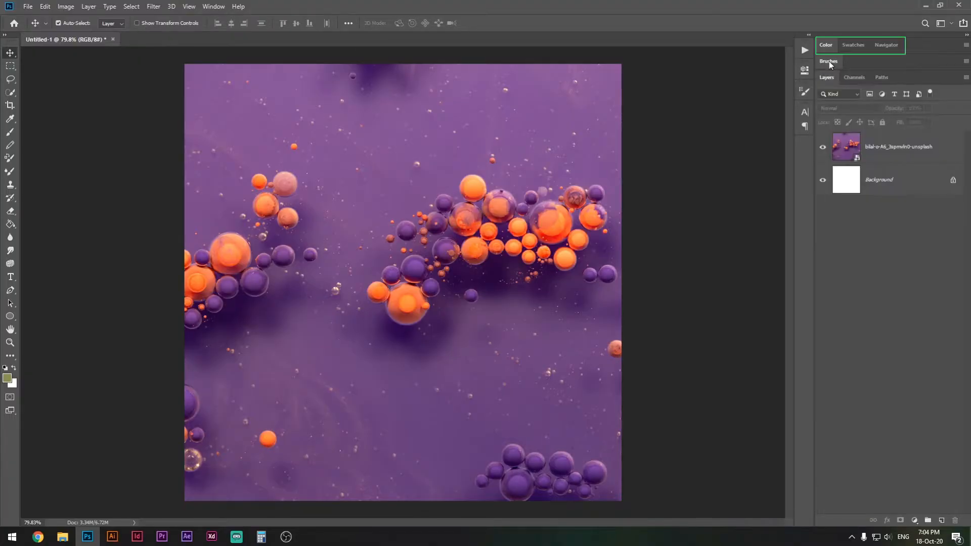
left_click(850, 45)
left_click(891, 45)
left_click(853, 45)
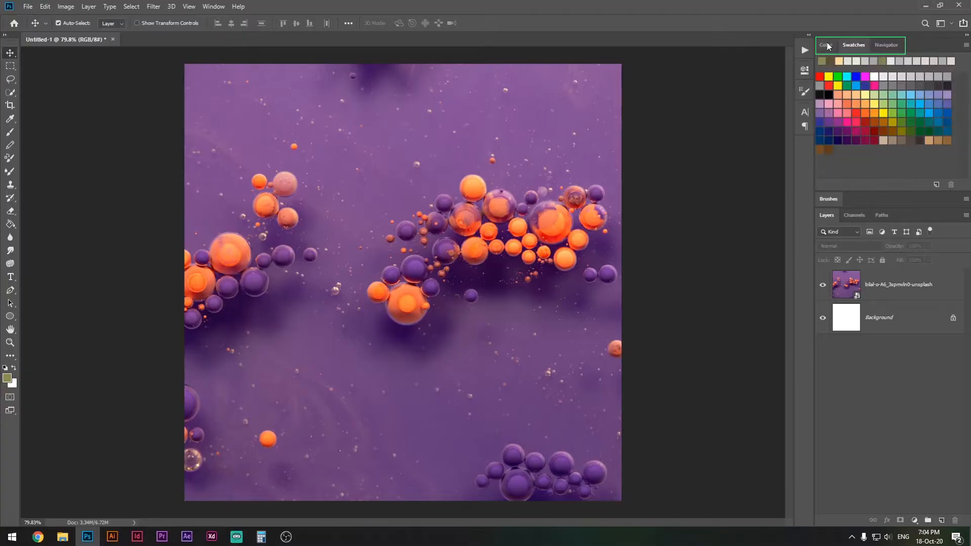
left_click(826, 45)
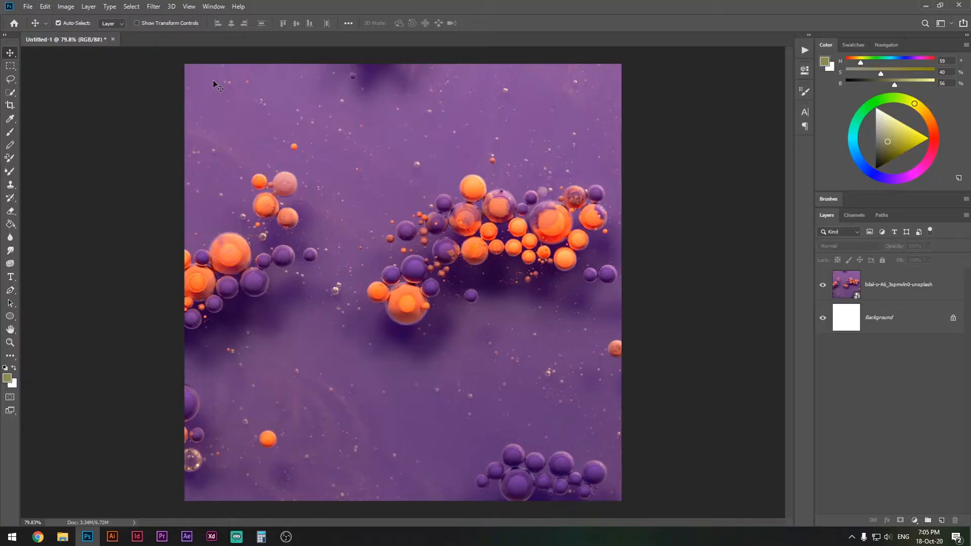
Switch the workspace to Essentials (Default).
left_click(213, 6)
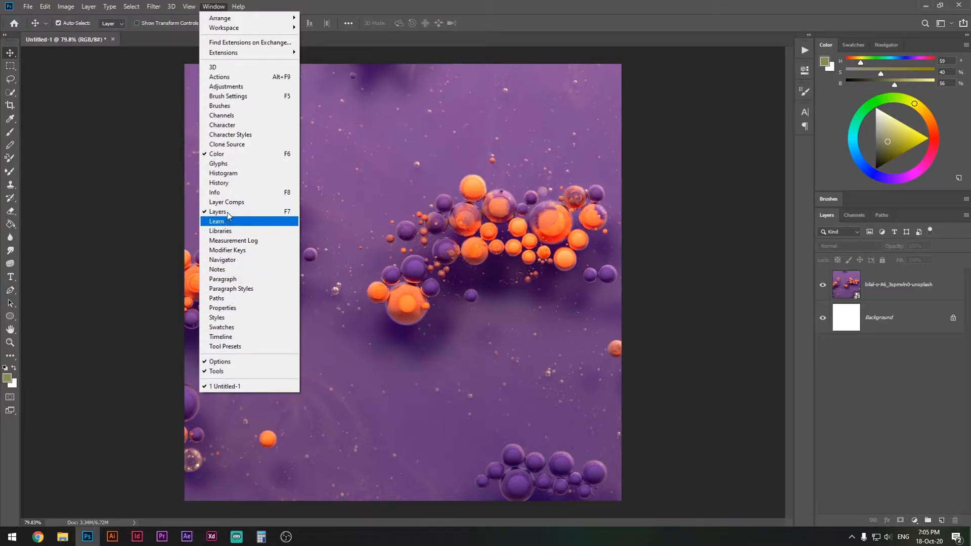
left_click(262, 30)
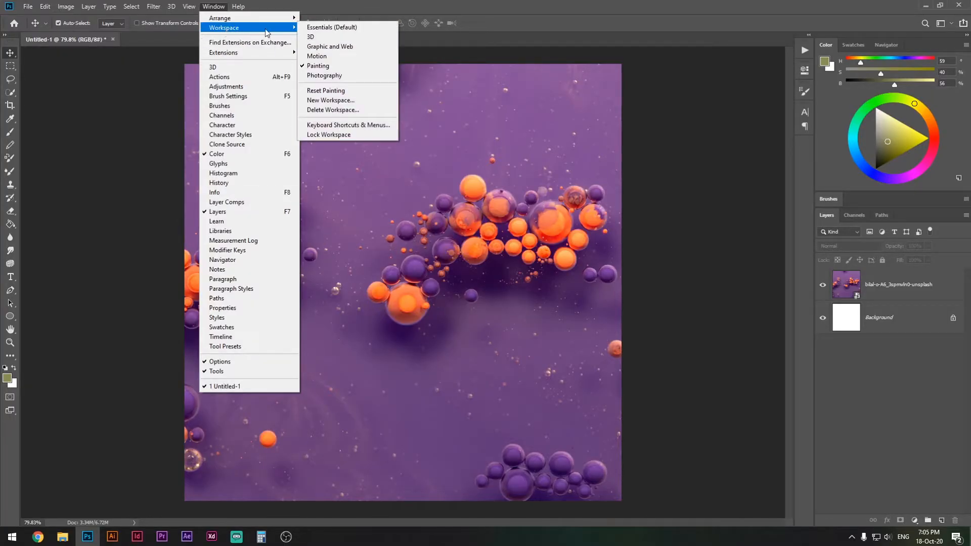
left_click(327, 30)
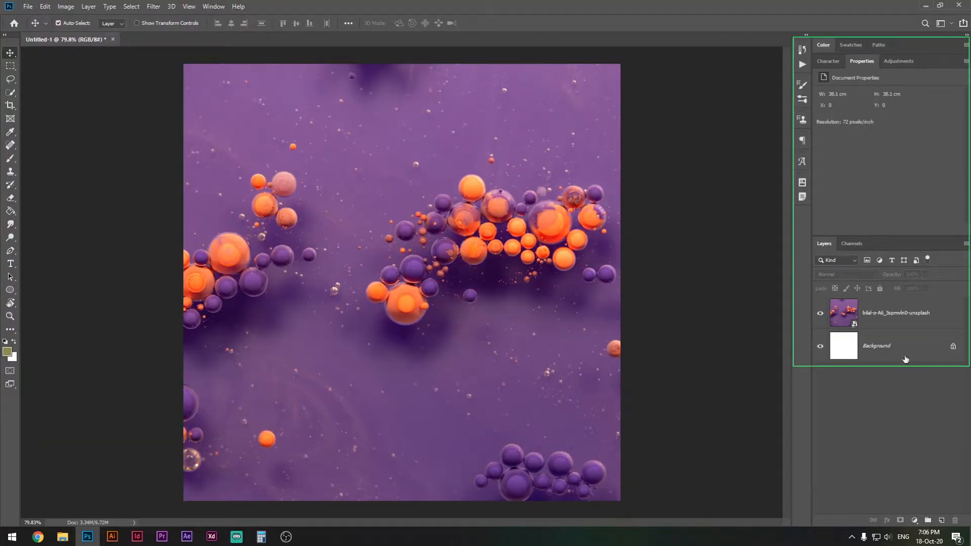
Switch the workspace to Painting.
left_click(213, 6)
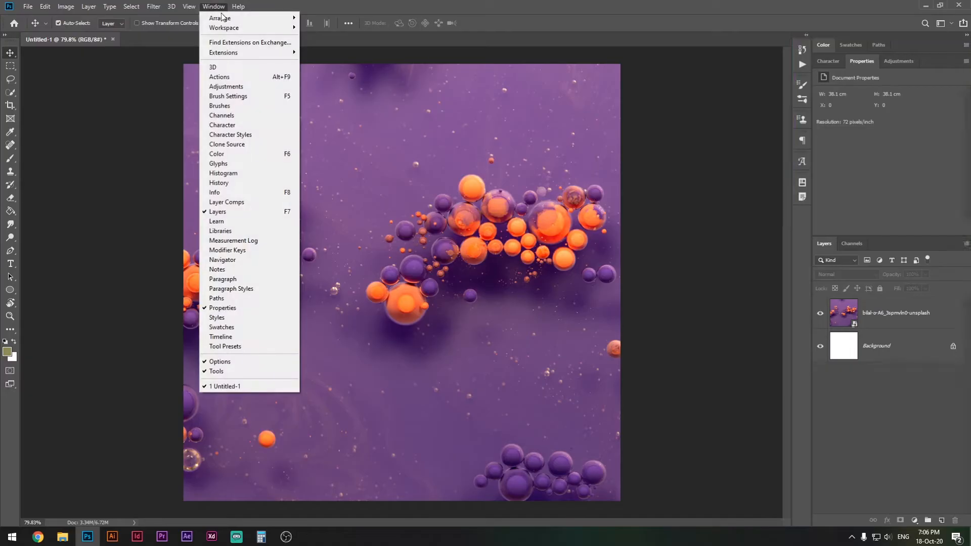
mouse_move(227, 29)
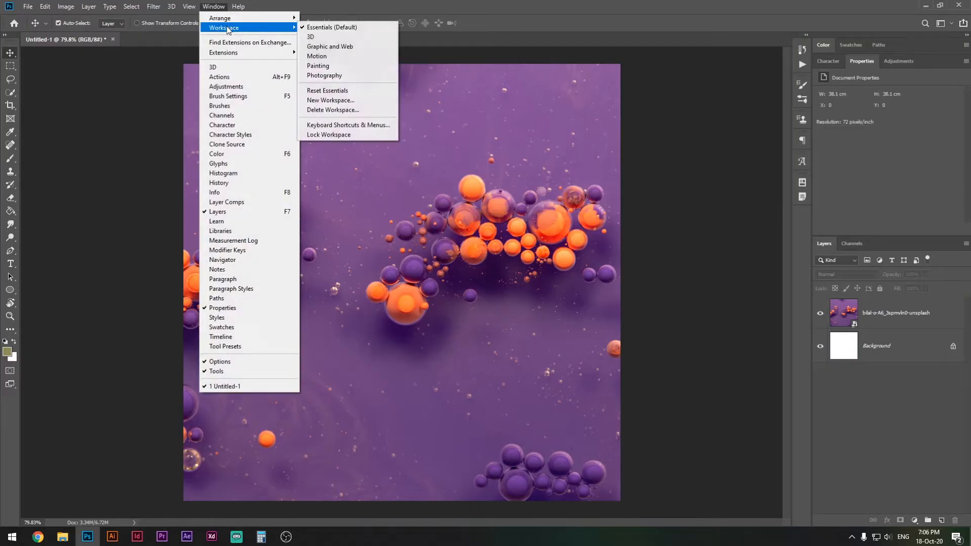
left_click(324, 66)
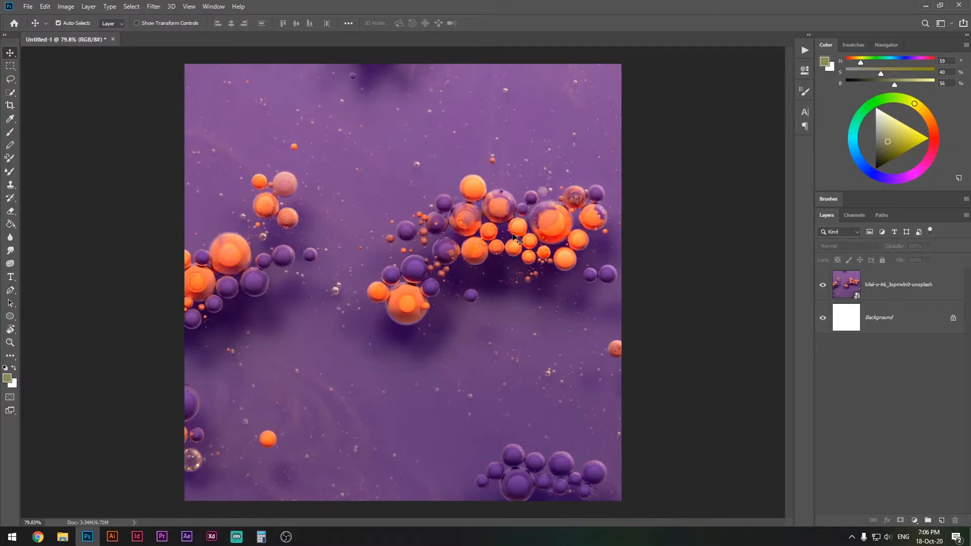
left_click(213, 6)
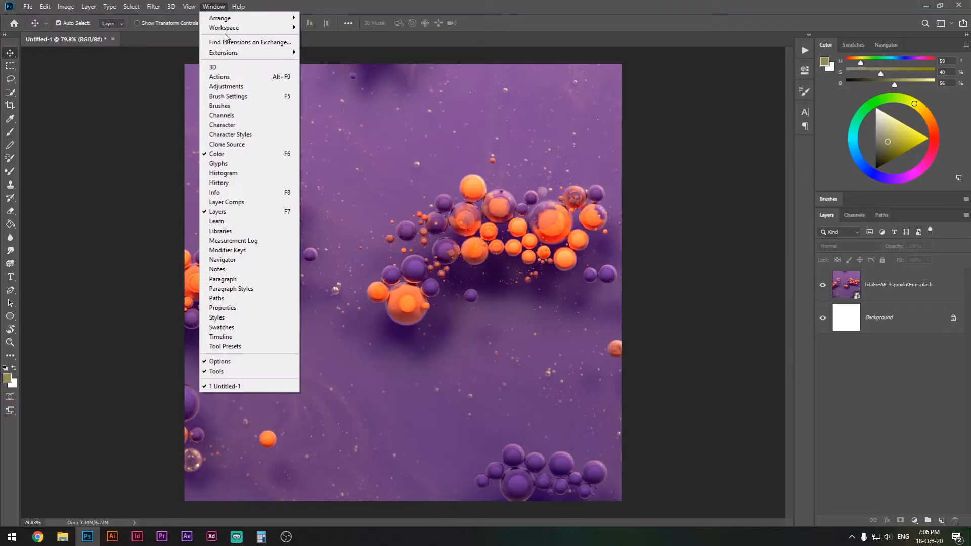
mouse_move(223, 32)
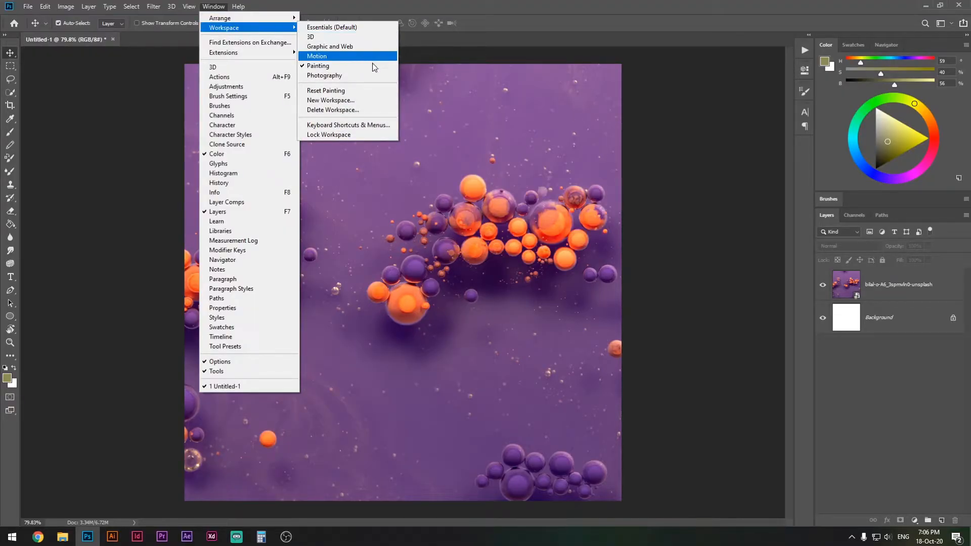
left_click(496, 192)
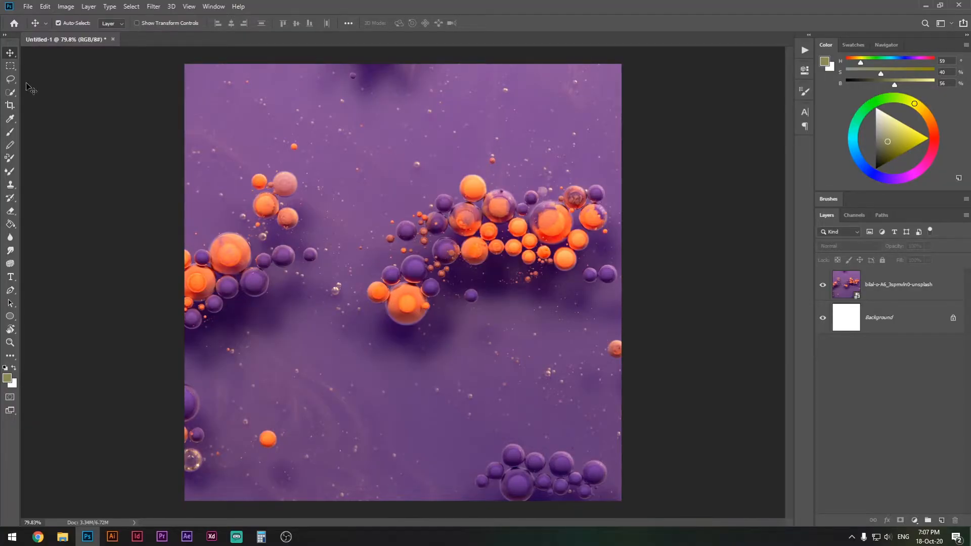
Compare the options of the Rectangular Marquee and Quick Selection tools, finishing on the Move tool.
key("m")
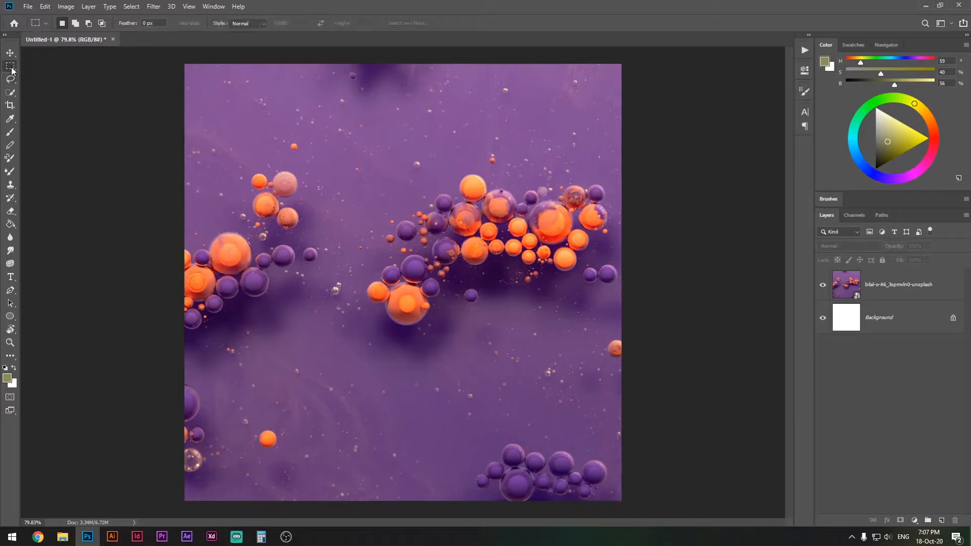
left_click(10, 92)
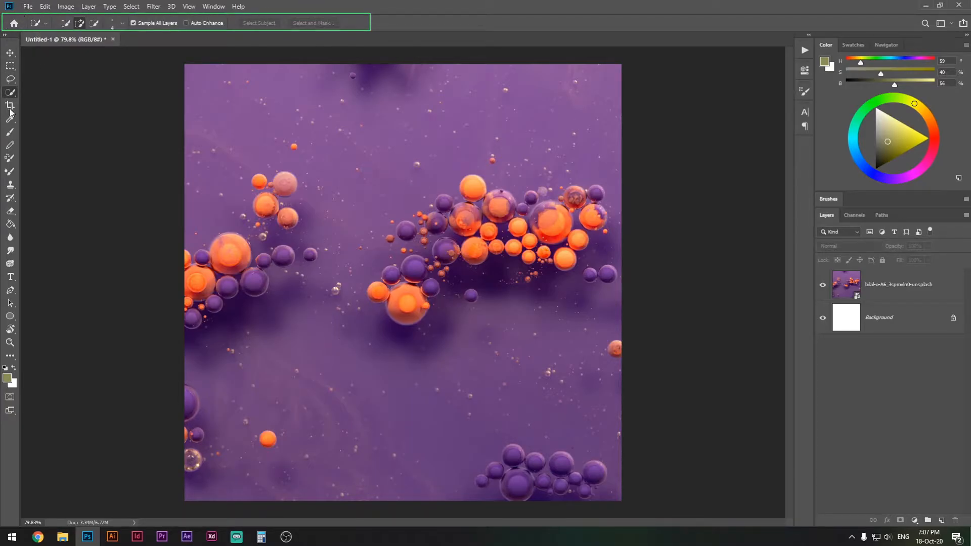
left_click(10, 53)
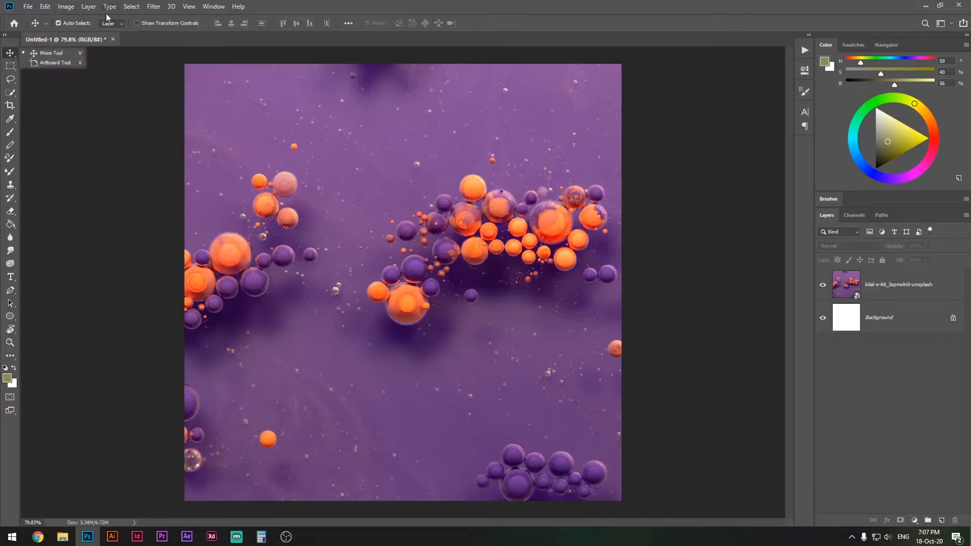
left_click(50, 52)
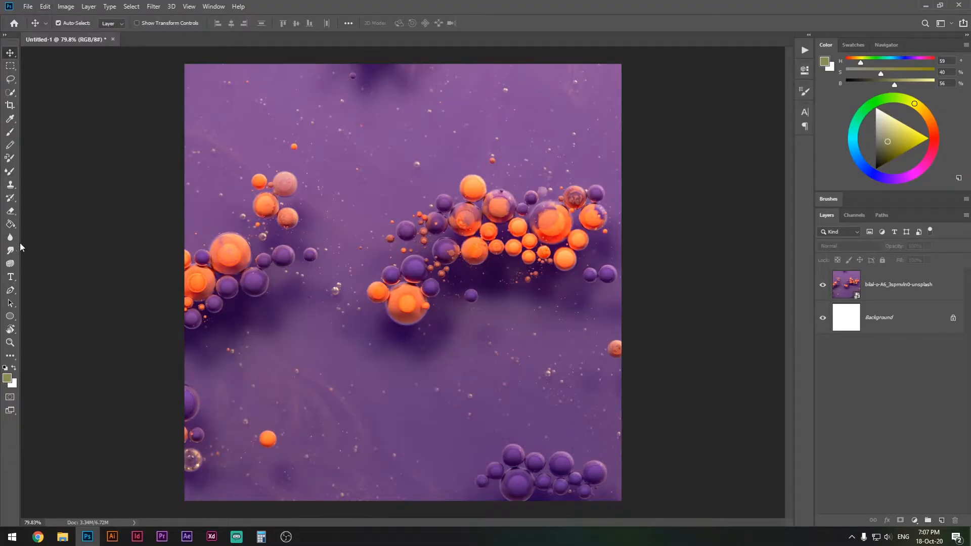
Draw an ellipse shape about 484 by 484 px near the middle of the canvas and fill it with yellow.
left_click(10, 316)
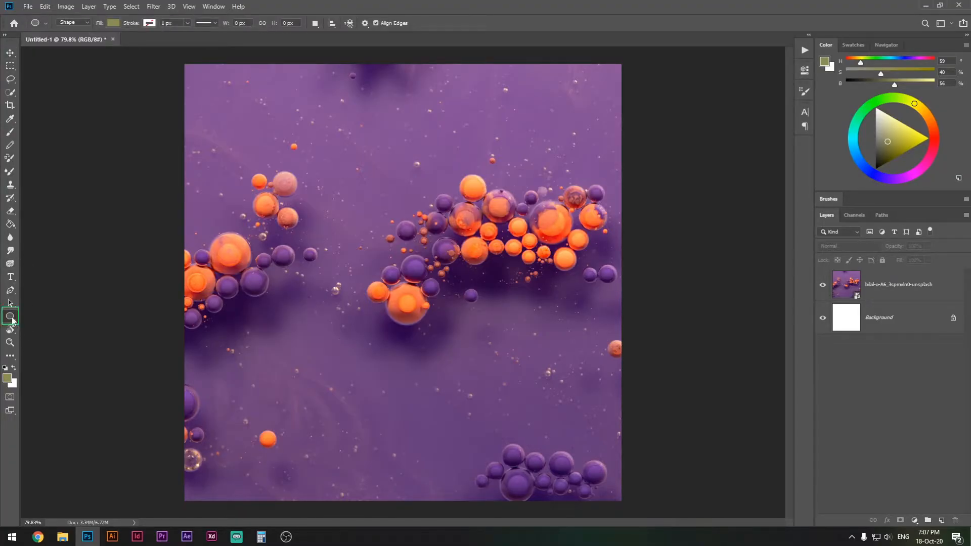
left_click_drag(302, 181, 500, 373)
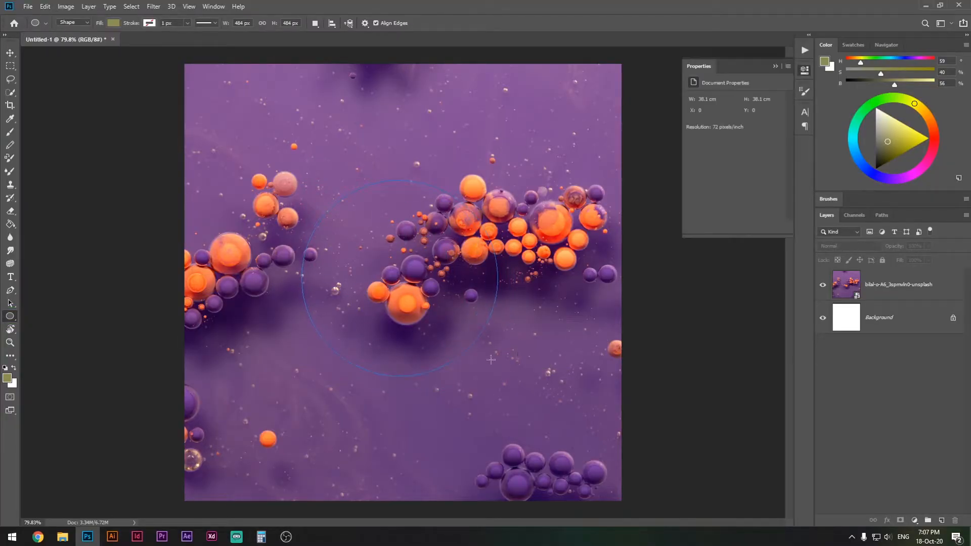
left_click(115, 24)
left_click(75, 87)
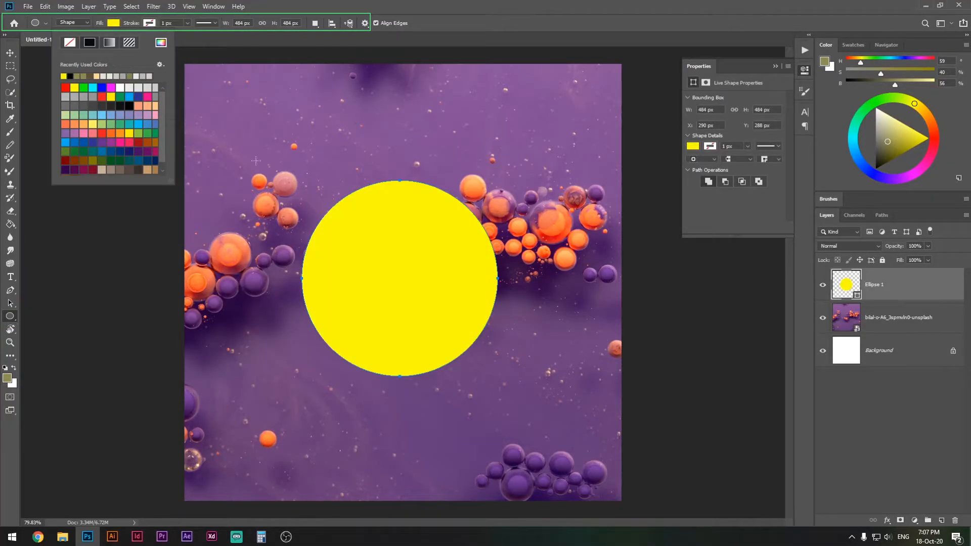
key("Return")
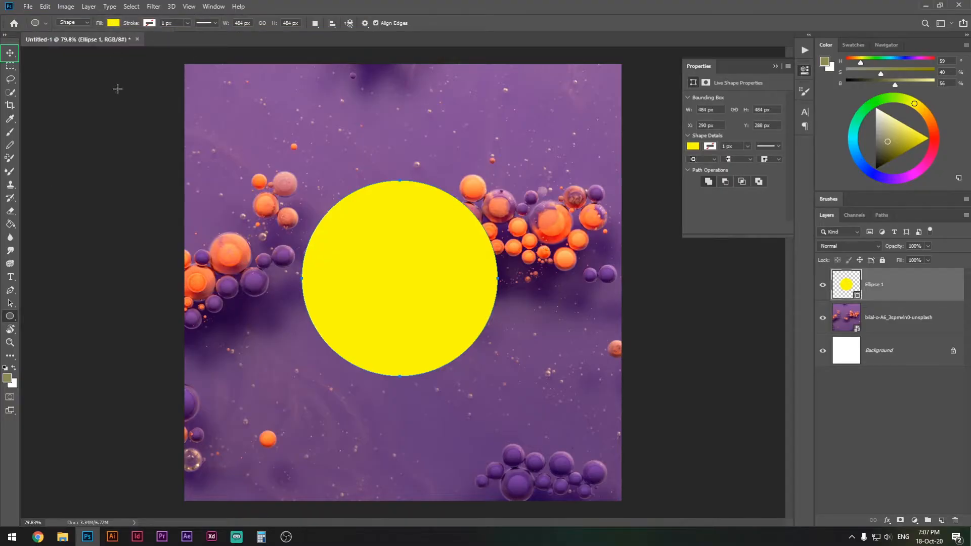
Move the yellow circle slightly down to about X 290 px, Y 310 px.
left_click(10, 53)
left_click_drag(393, 255, 415, 277)
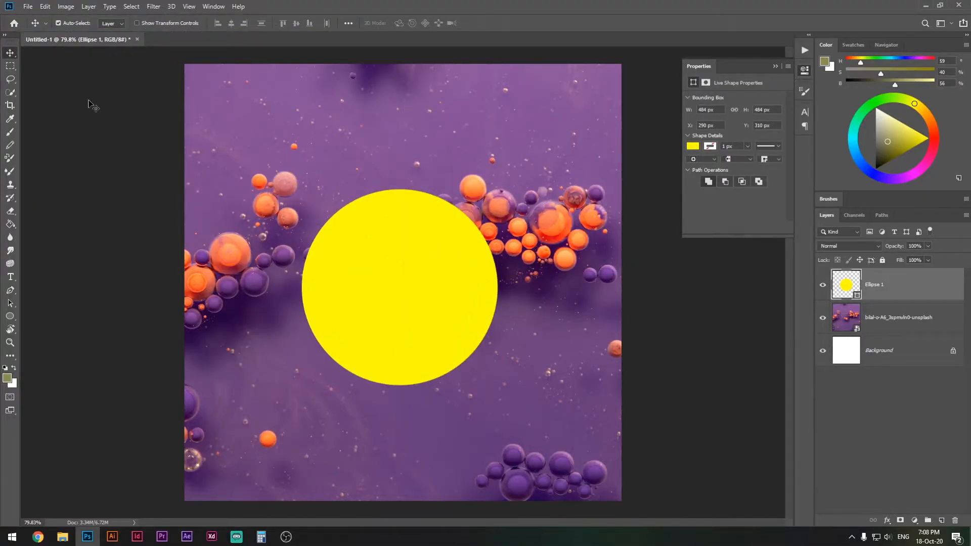
Look through the Marquee, Lasso, Quick Selection and Crop tools, ending with the Move tool active.
left_click(10, 68)
key("v")
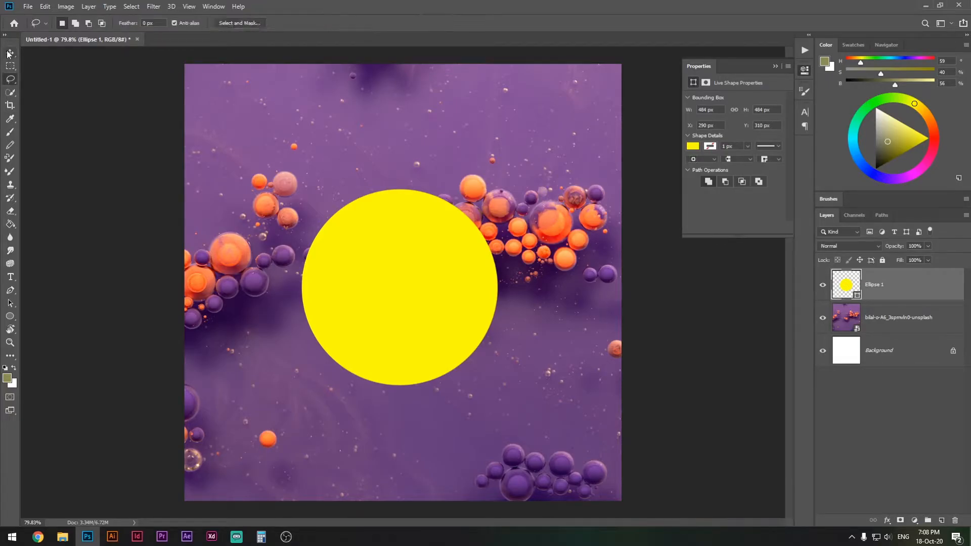
left_click(10, 93)
left_click(10, 105)
left_click(10, 53)
left_click(10, 65)
left_click(10, 54)
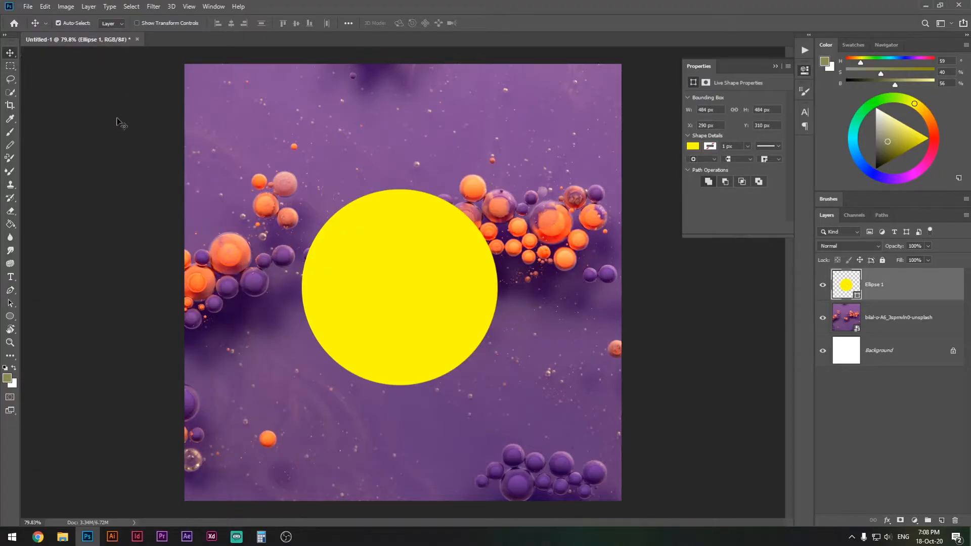
Check which tools are grouped with the Move tool and with the Quick Selection tool.
right_click(12, 57)
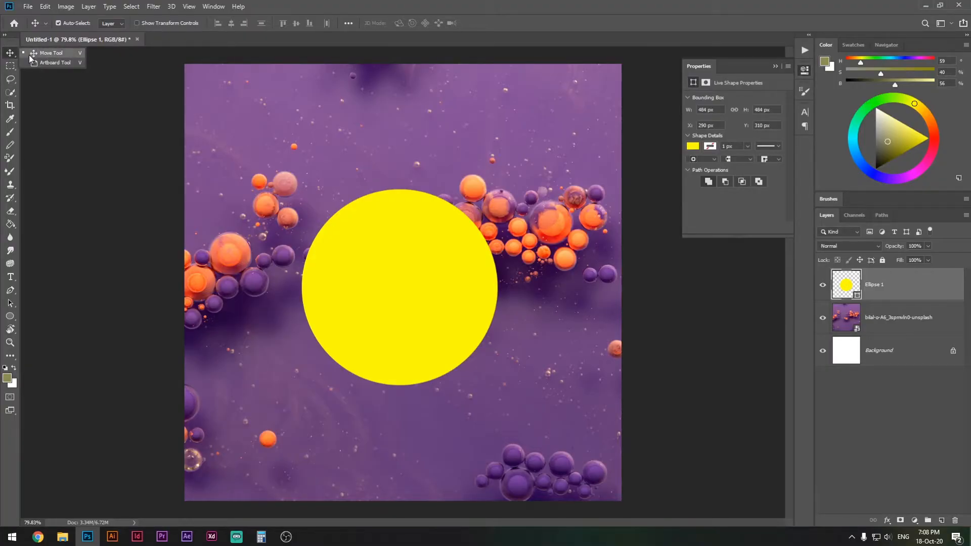
right_click(12, 91)
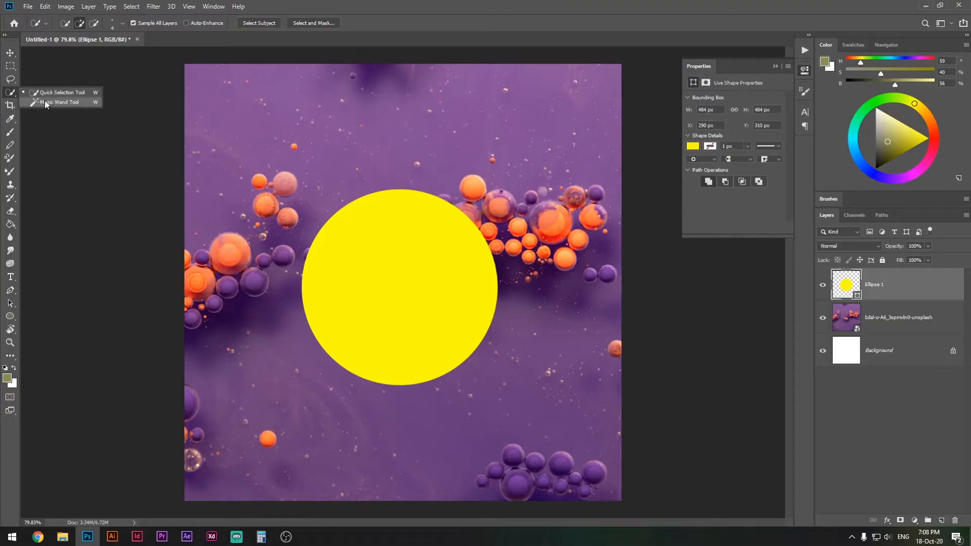
Draw a trial selection with the Elliptical Marquee tool across the image's upper left area and the yellow circle.
left_click(10, 67)
right_click(10, 71)
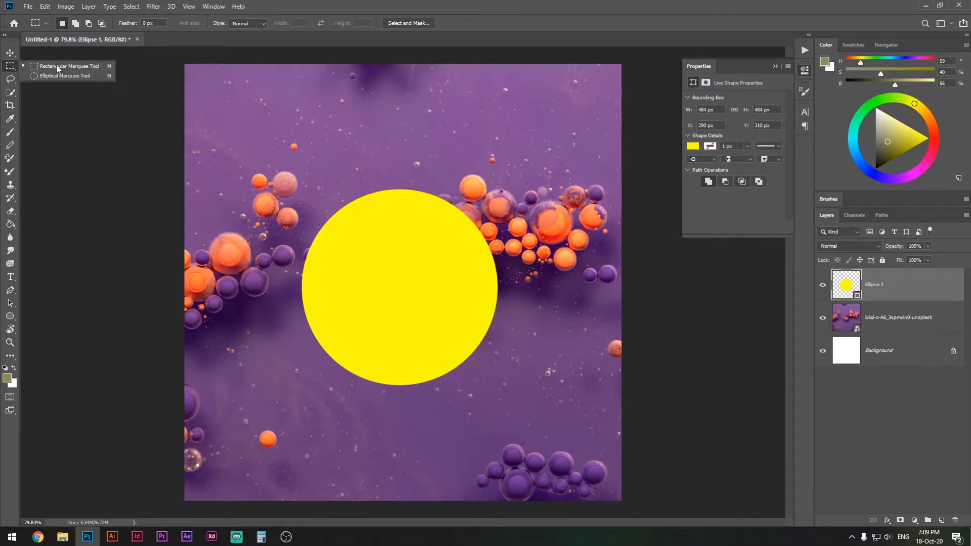
left_click(44, 76)
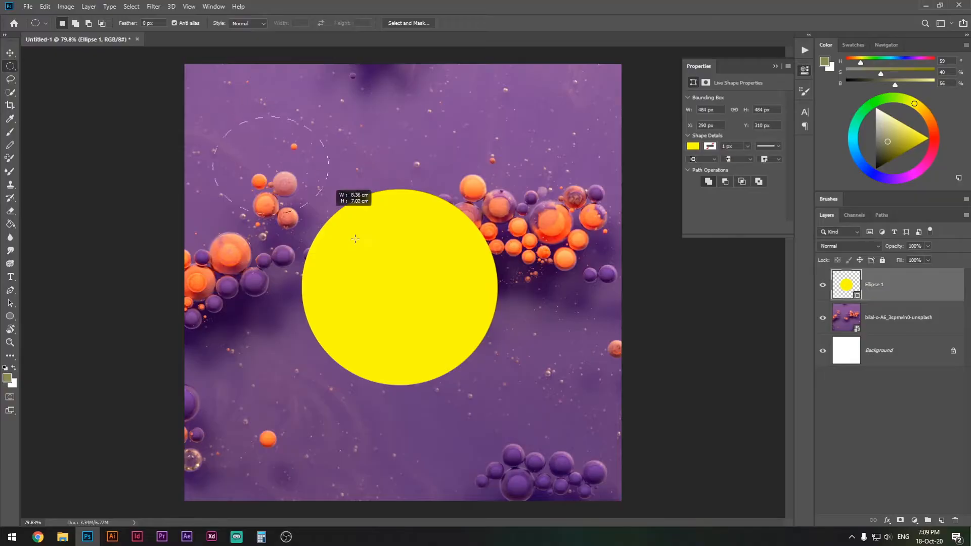
left_click_drag(237, 137, 428, 258)
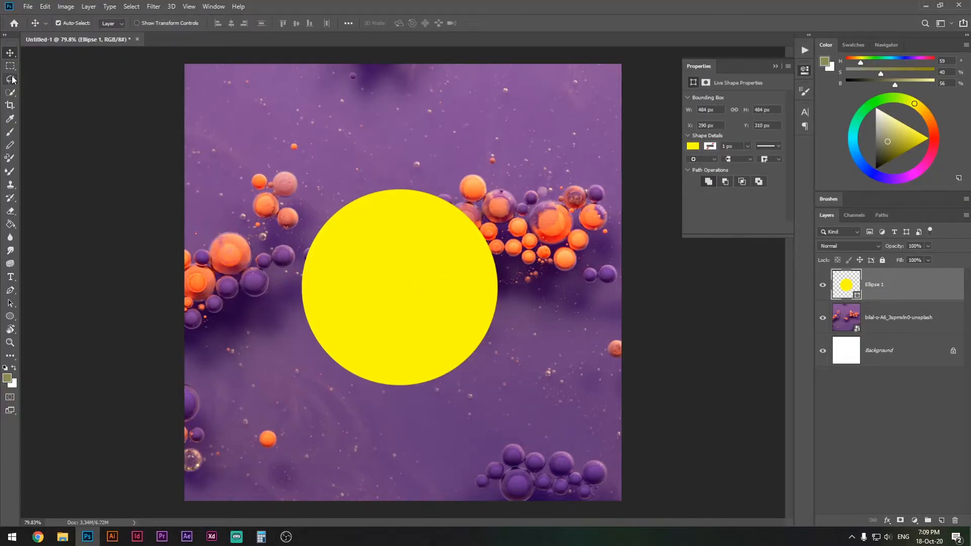
Outline a five-sided area in the image's upper left with the Polygonal Lasso tool, and deselect it, returning to the Move tool.
left_click(11, 80)
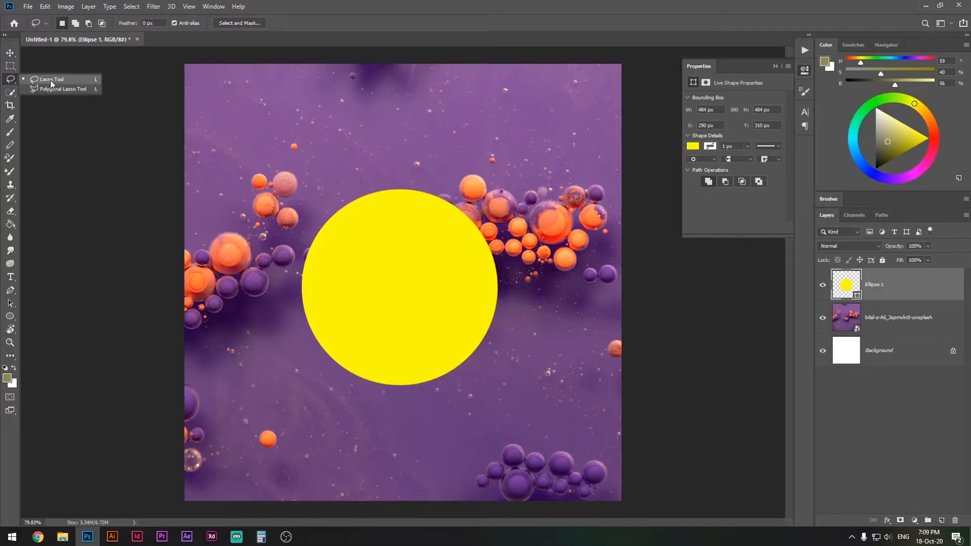
left_click(50, 89)
left_click(245, 145)
left_click(359, 108)
left_click(359, 162)
left_click(289, 201)
left_click(227, 179)
left_click(245, 145)
key("ctrl+d")
key("v")
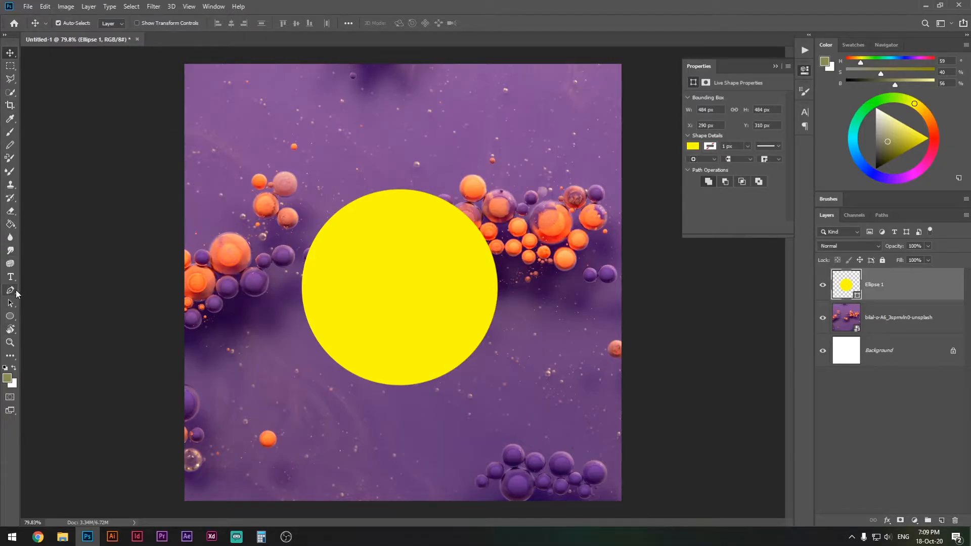
Look through the Polygonal Lasso, Rectangular Marquee and Quick Selection tools, ending with the Move tool active.
left_click(11, 79)
left_click(10, 66)
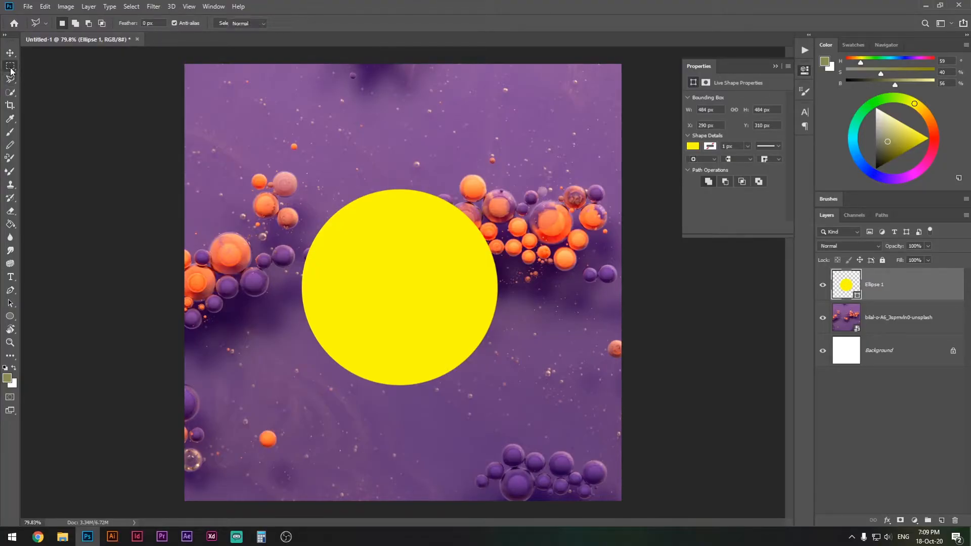
left_click(11, 94)
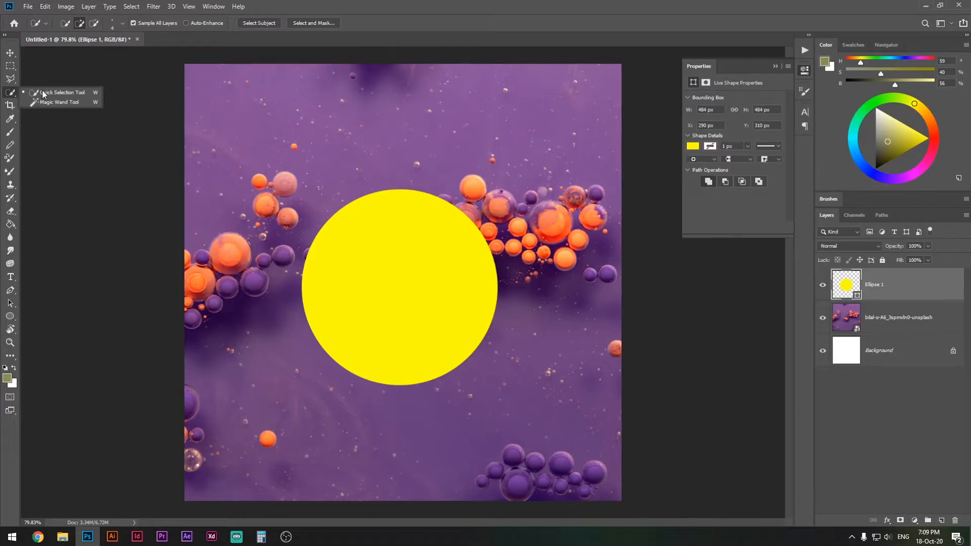
left_click(9, 93)
key("v")
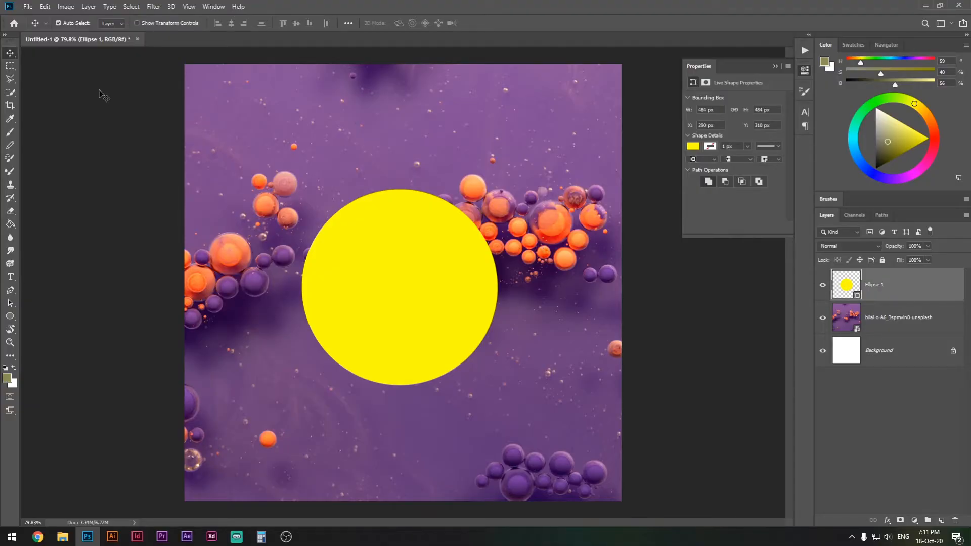
Start a new document and reposition its settings dialog above the canvas.
left_click(31, 7)
left_click(60, 16)
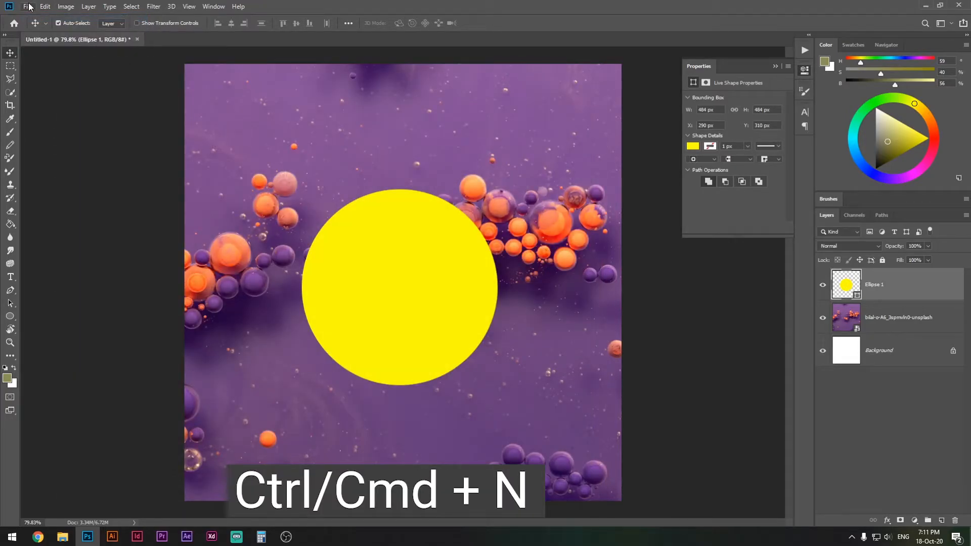
key("ctrl")
key("ctrl+n")
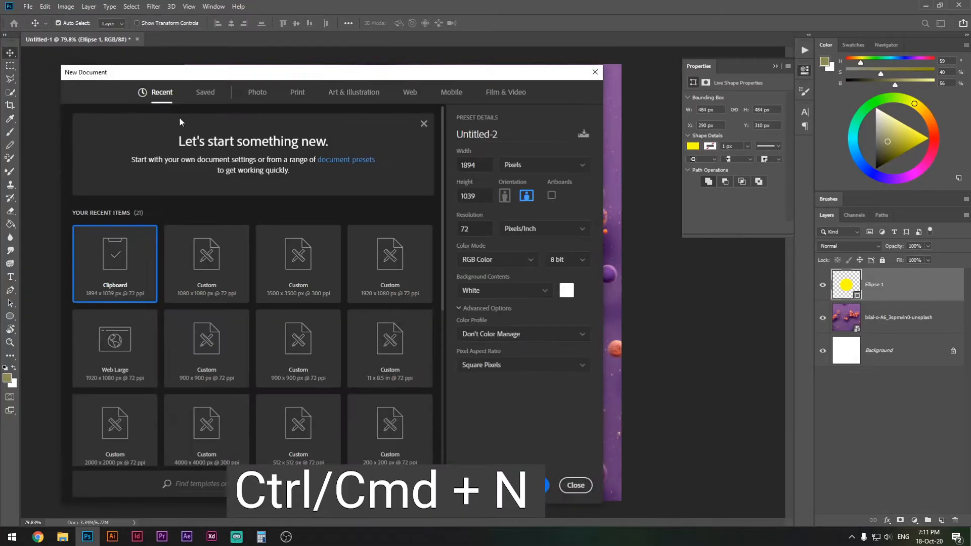
left_click_drag(306, 57, 347, 49)
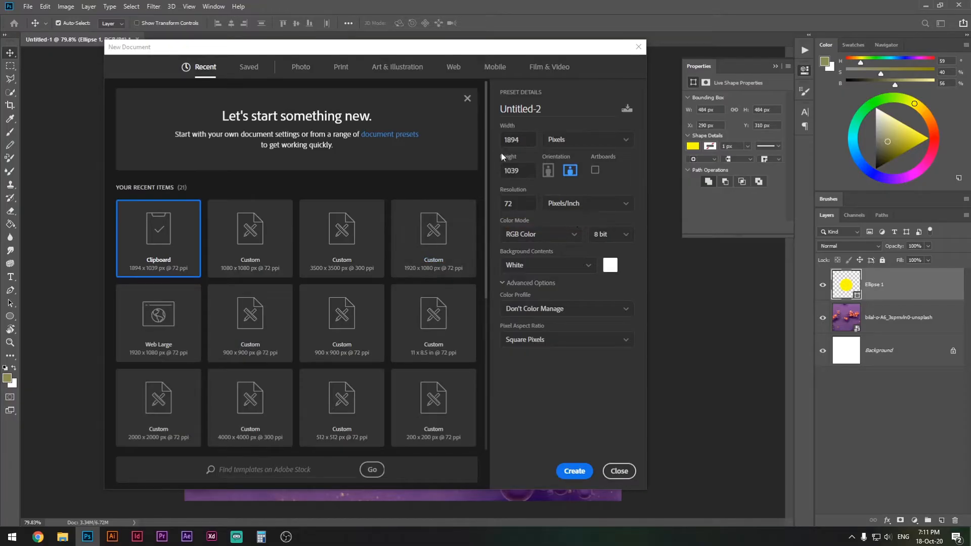
Set the new document's width and height to 1080 each, with Pixels as the unit.
left_click(525, 138)
key("ctrl+a")
type("1080")
key("Tab")
type("1080")
left_click(575, 140)
left_click(569, 163)
left_click(572, 142)
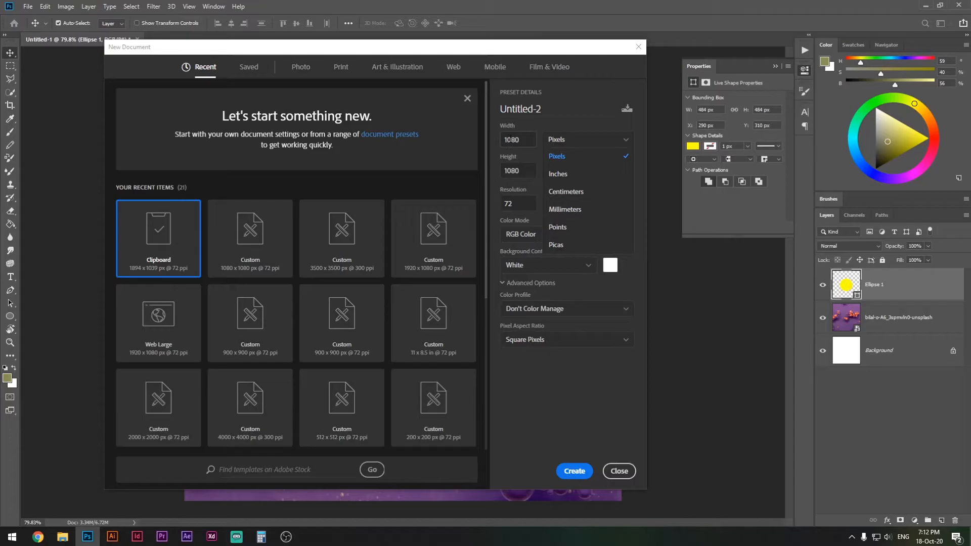
left_click(567, 138)
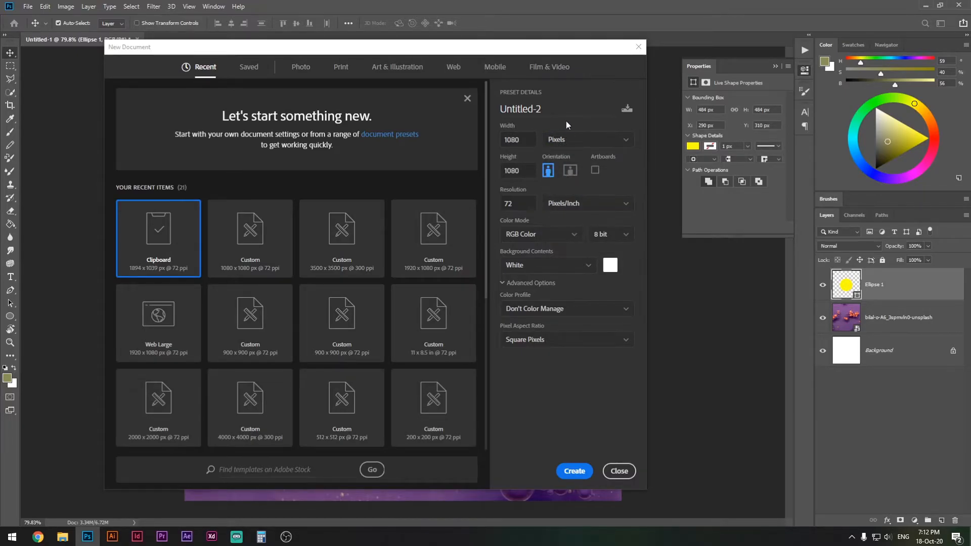
Try a resolution of 300 for the new document, and set it back to 72 pixels/inch.
double_click(513, 205)
type("300")
key("ctrl+a")
type("72")
Review the color modes, choose RGB Color and create the document.
left_click(526, 235)
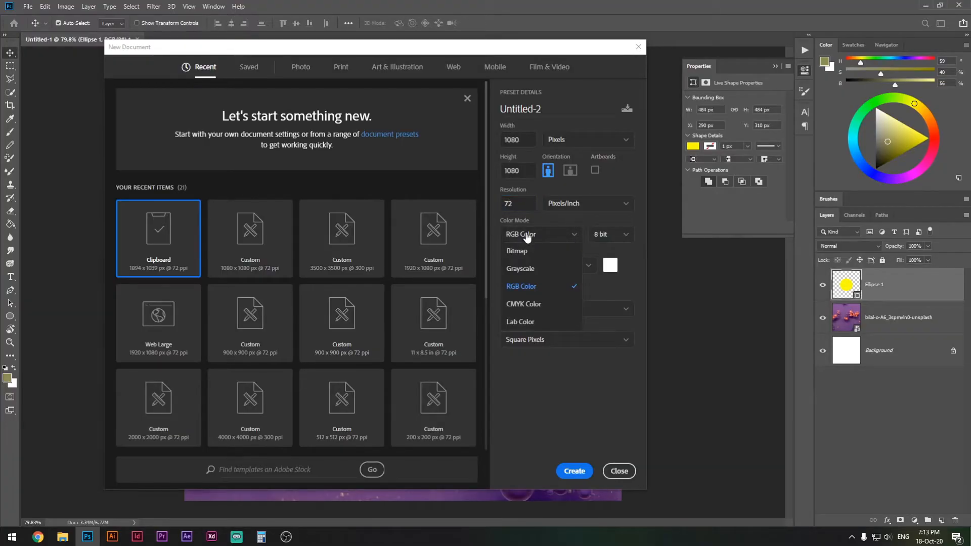
left_click(527, 235)
left_click(527, 235)
left_click(525, 287)
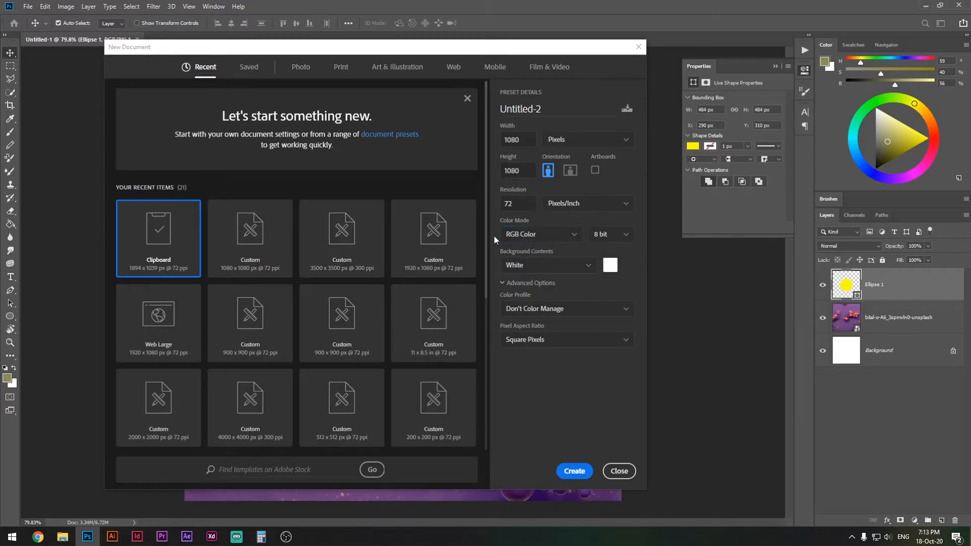
left_click(521, 234)
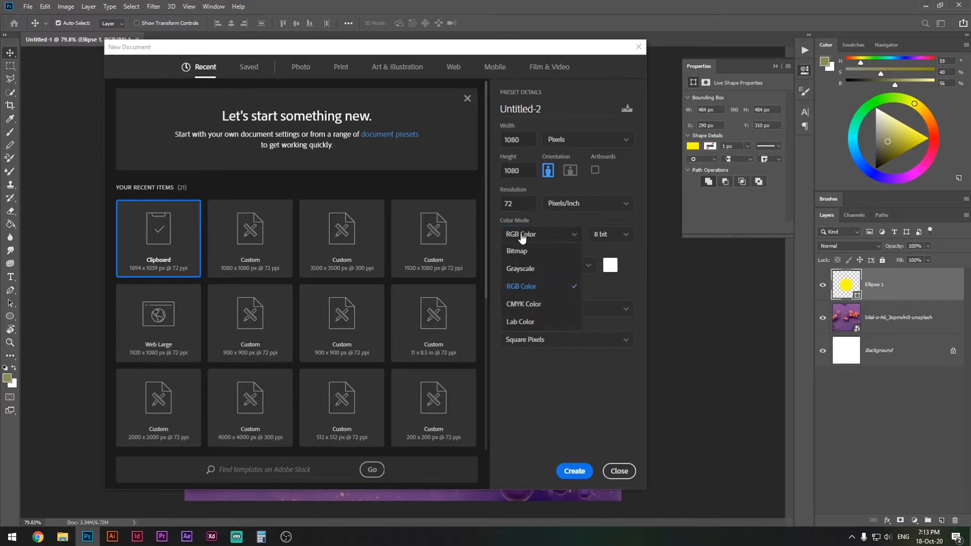
left_click(521, 286)
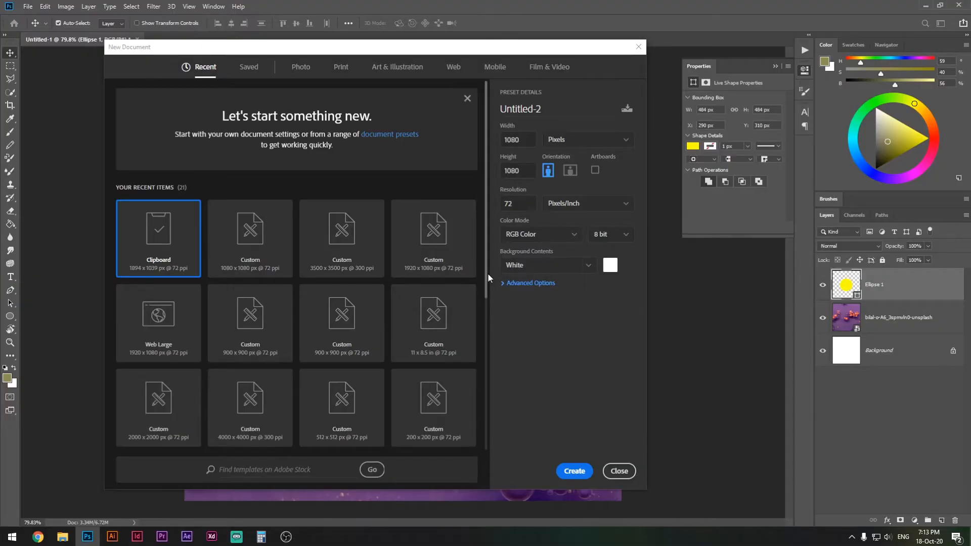
left_click(579, 471)
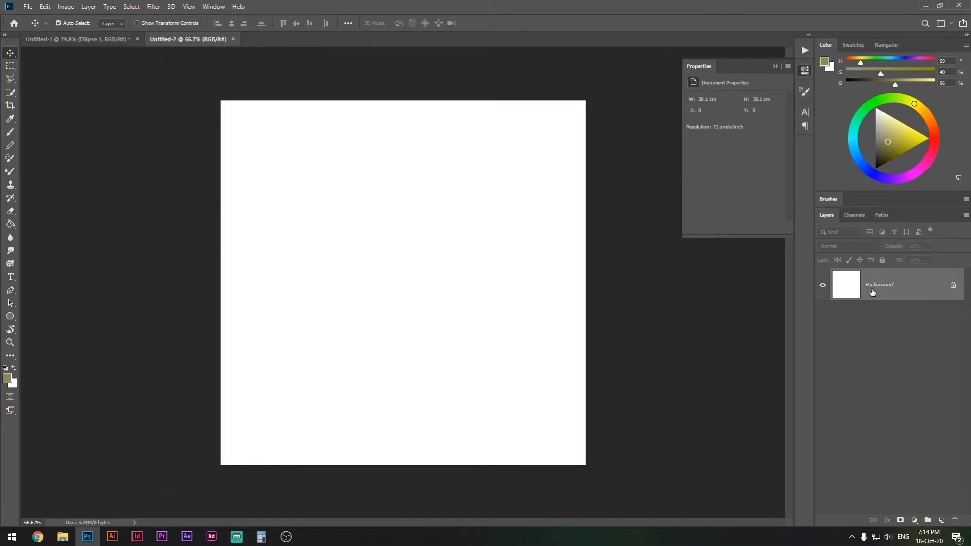
Add a new empty layer with default settings above the Background layer.
left_click(888, 290)
key("ctrl")
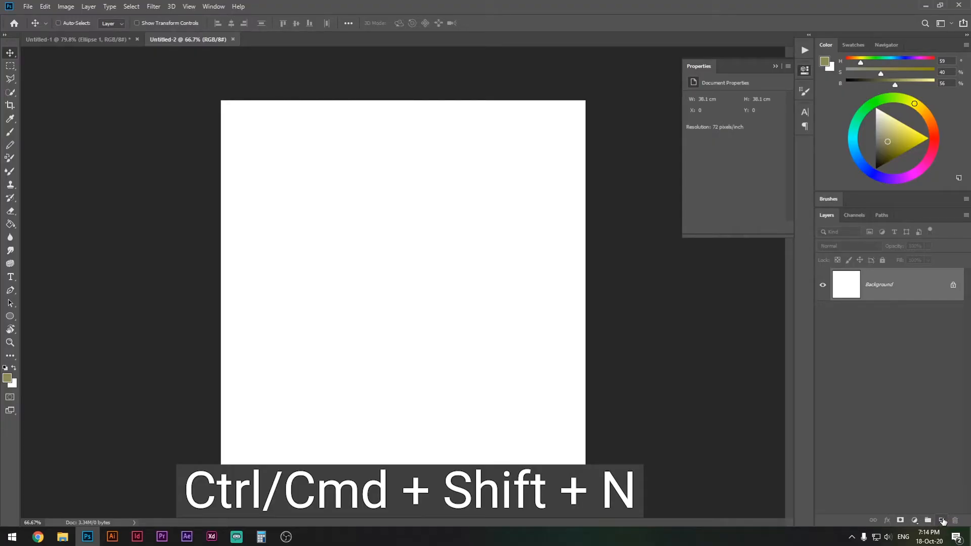
key("ctrl+shift+n")
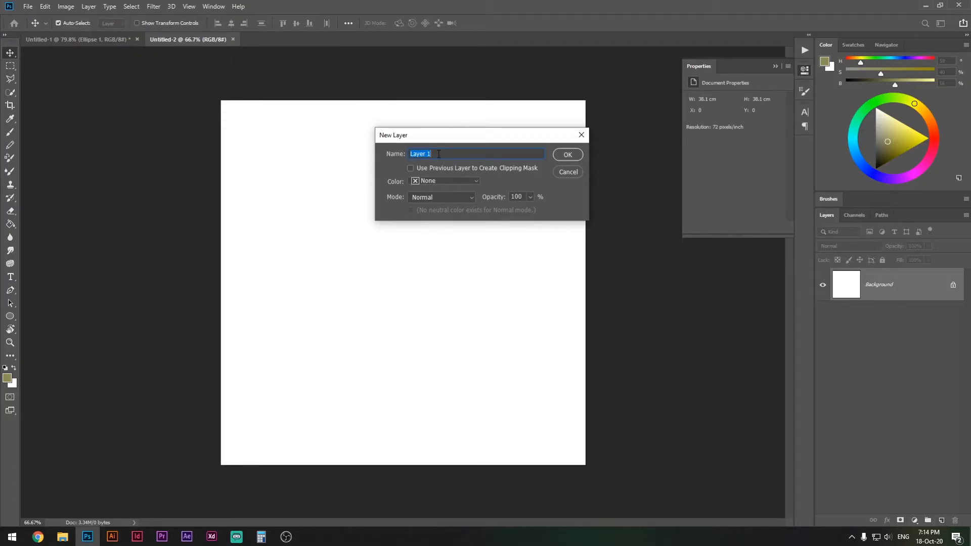
left_click(577, 155)
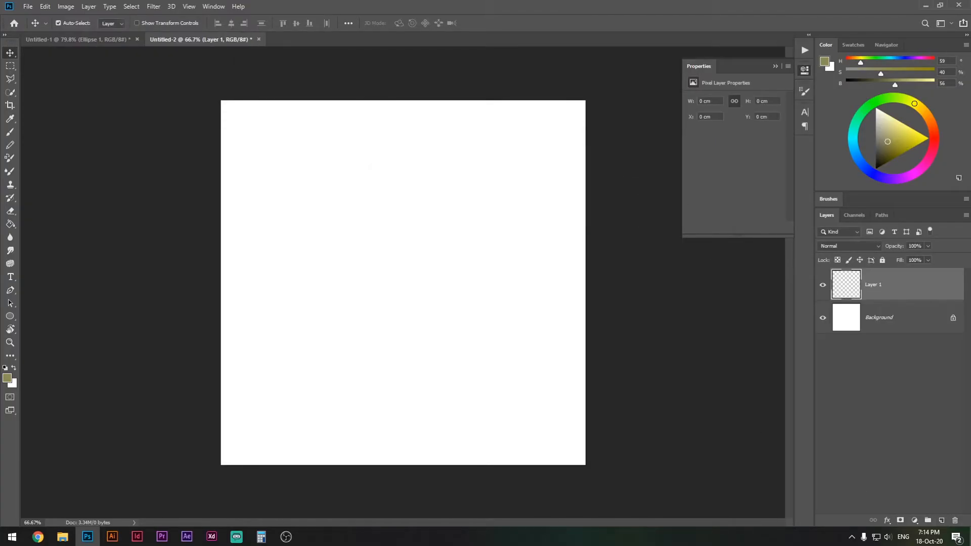
Sketch light orange perspective planes behind the three numbered black bars with the Brush, plus an arrow pointing down at them.
key("b")
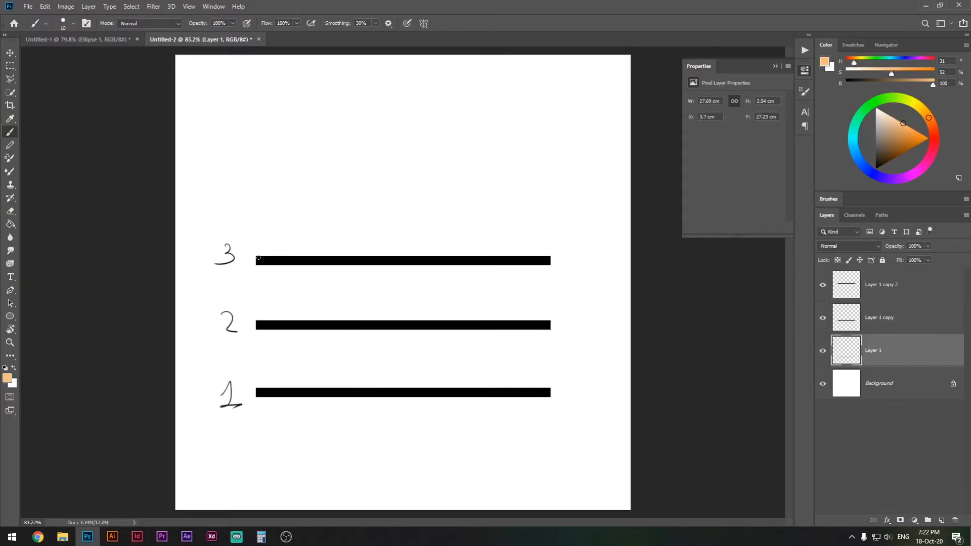
left_click_drag(257, 256, 283, 235)
left_click_drag(549, 255, 565, 242)
mouse_move(283, 235)
left_mouse_down()
mouse_move(581, 236)
mouse_move(572, 236)
mouse_move(576, 261)
left_mouse_up()
mouse_move(257, 324)
left_mouse_down()
mouse_move(283, 305)
mouse_move(568, 331)
mouse_move(569, 306)
mouse_move(548, 320)
left_mouse_up()
mouse_move(257, 391)
left_mouse_down()
mouse_move(285, 370)
mouse_move(573, 353)
mouse_move(541, 396)
left_mouse_up()
left_click_drag(408, 74, 408, 168)
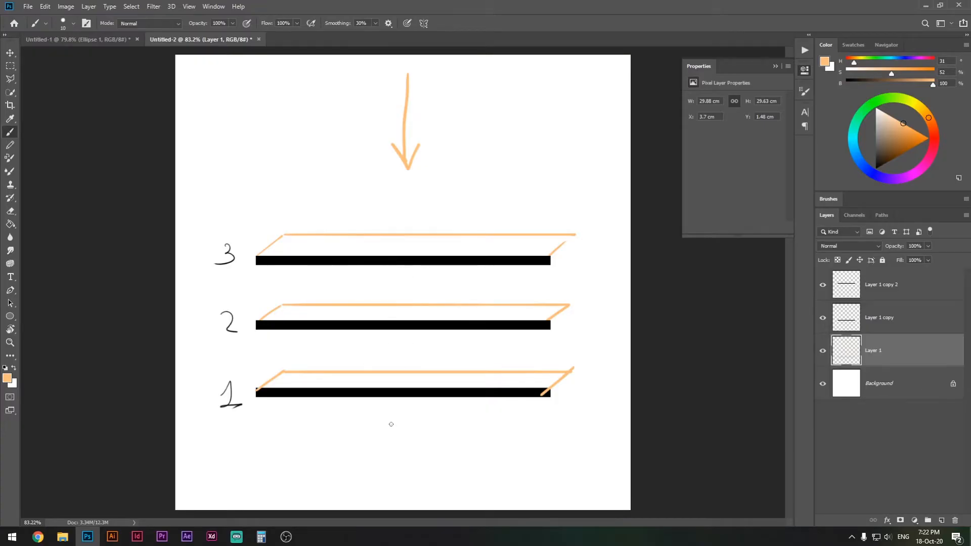
key("ctrl+z")
Paint a straight light green line on the plane of bar 1, using hue 132, saturation 60 and brightness 100.
left_click(866, 107)
left_click(907, 126)
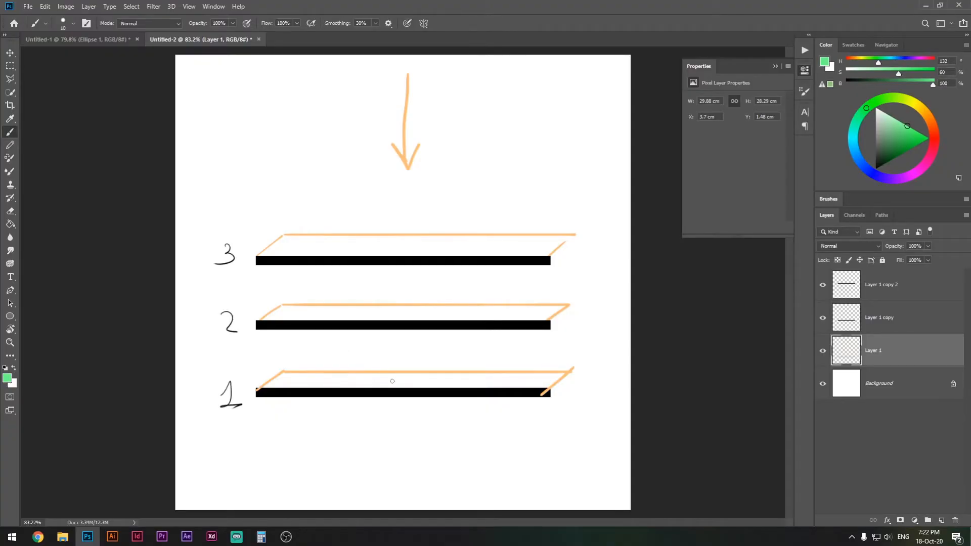
left_click_drag(340, 381, 471, 381)
left_click(331, 380, "shift")
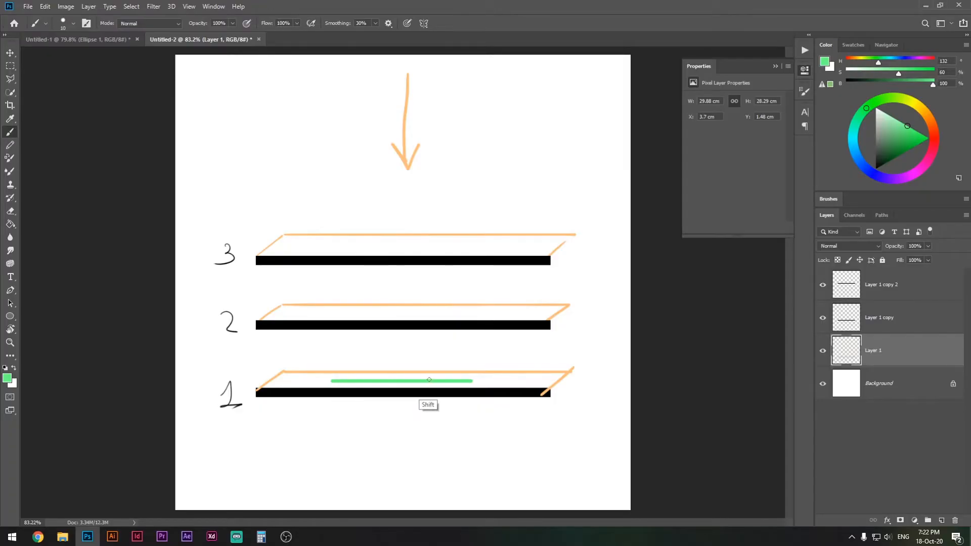
Paint a straight dark red line (hue 7, saturation 100, brightness 49) on the plane of bar 2, and undo the extra vertical stroke.
left_click(934, 134)
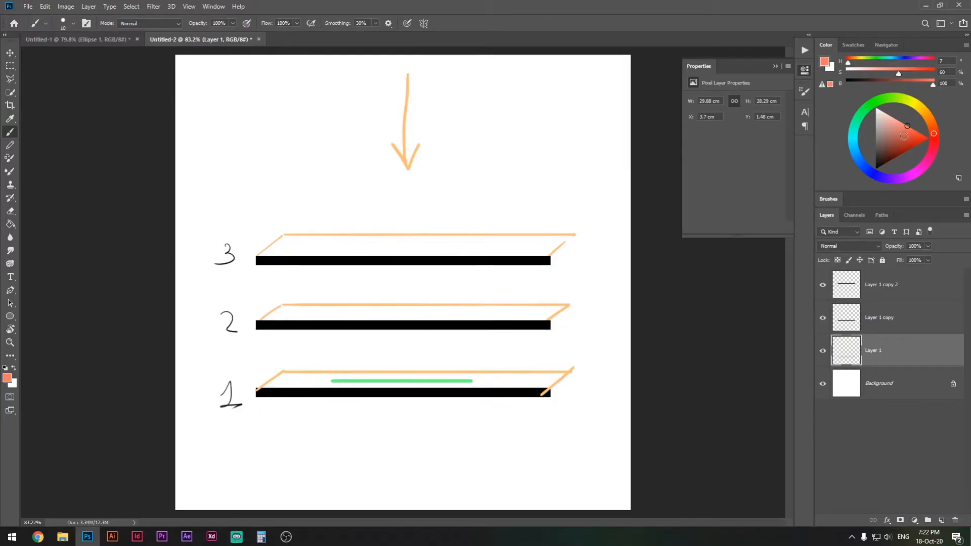
left_click(905, 149)
left_click(901, 153)
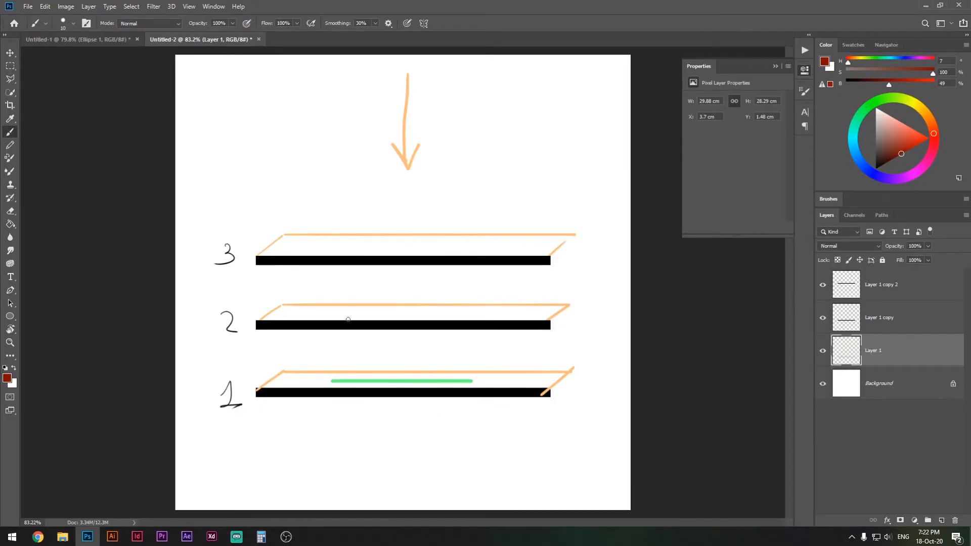
left_click_drag(339, 311, 479, 312)
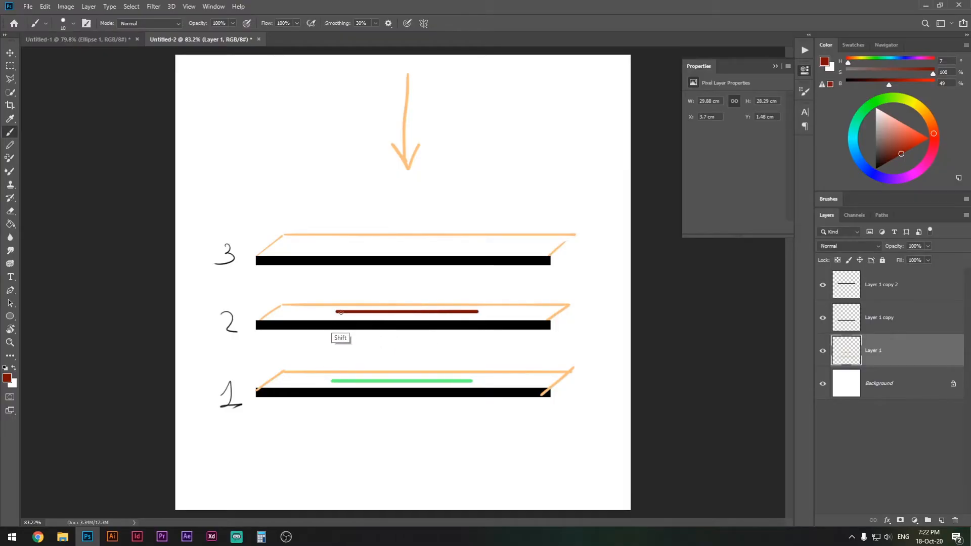
left_click_drag(333, 311, 333, 384)
key("ctrl+z")
Pick another brush hue and paint a horizontal line on the plane of bar 3.
left_click(918, 105)
left_click_drag(338, 246, 481, 246)
mouse_move(344, 257)
left_mouse_down()
mouse_move(335, 254)
mouse_move(478, 244)
left_mouse_up()
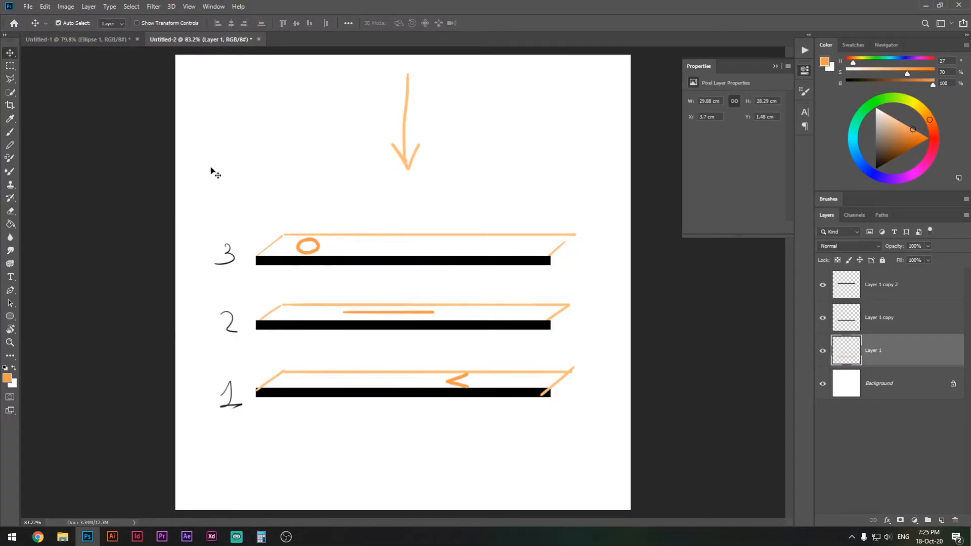
Switch to the Untitled-1 document with the yellow circle.
left_click(28, 7)
left_click(30, 8)
left_click_drag(114, 44, 173, 55)
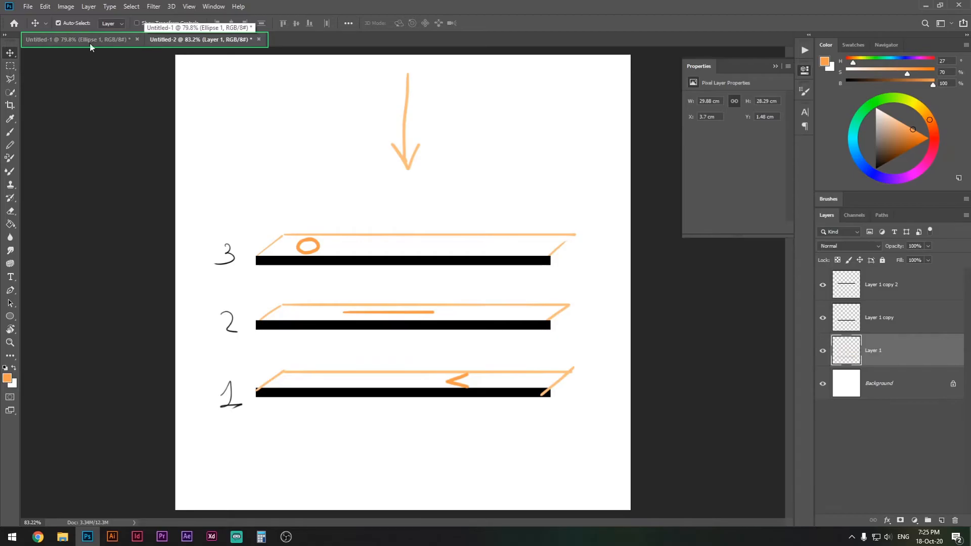
left_click_drag(117, 60, 115, 40)
left_click(115, 40)
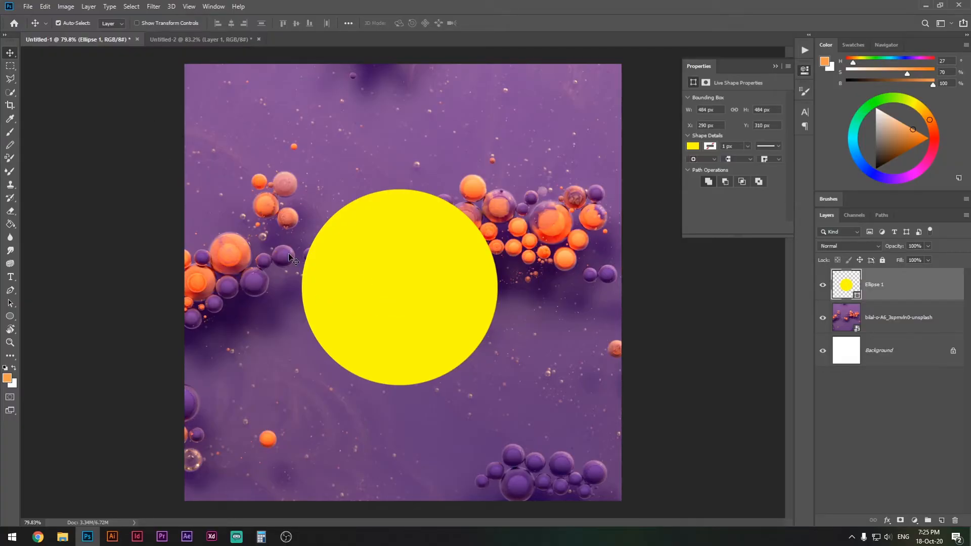
Copy the yellow circle from Untitled-1 onto the bar drawing in Untitled-2, and undo the copy.
left_click(168, 40)
left_click(91, 38)
left_click_drag(386, 292, 427, 282)
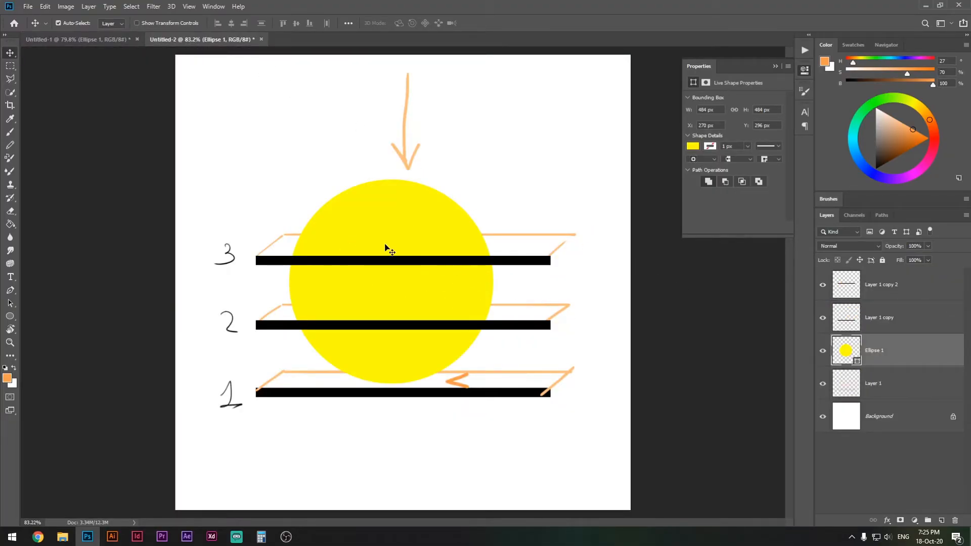
key("ctrl+z")
Return to Untitled-1, move the yellow circle down to about X 298 px, Y 360 px and select its Ellipse 1 layer.
left_click(75, 40)
left_click_drag(393, 246, 384, 276)
left_click(900, 291)
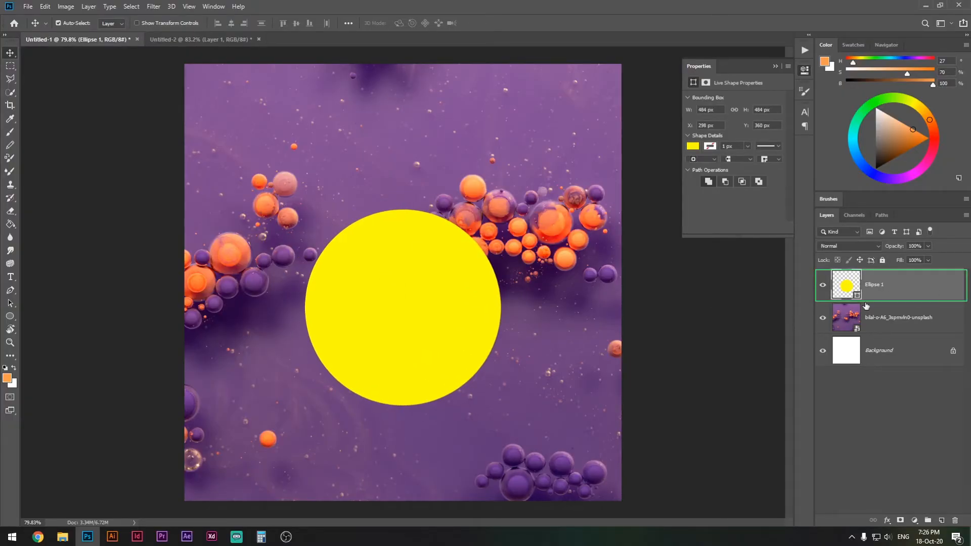
Duplicate the Ellipse 1 layer into the Untitled-2 document, keeping the name Ellipse 1.
left_click(909, 288)
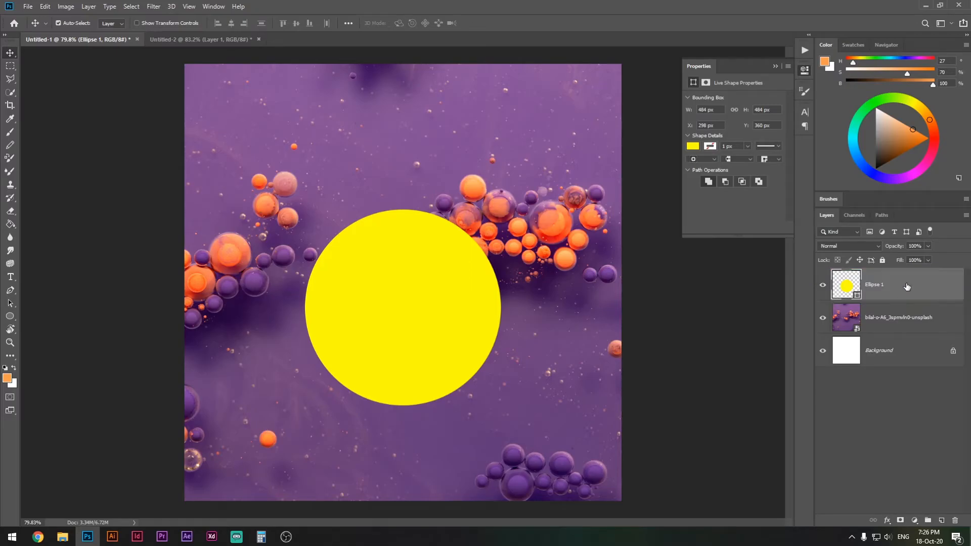
right_click(907, 286)
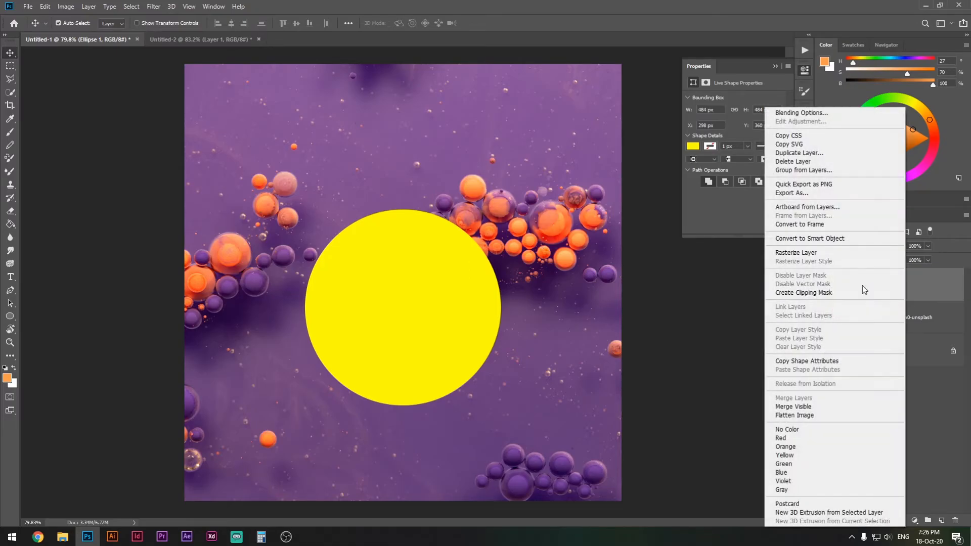
left_click(795, 153)
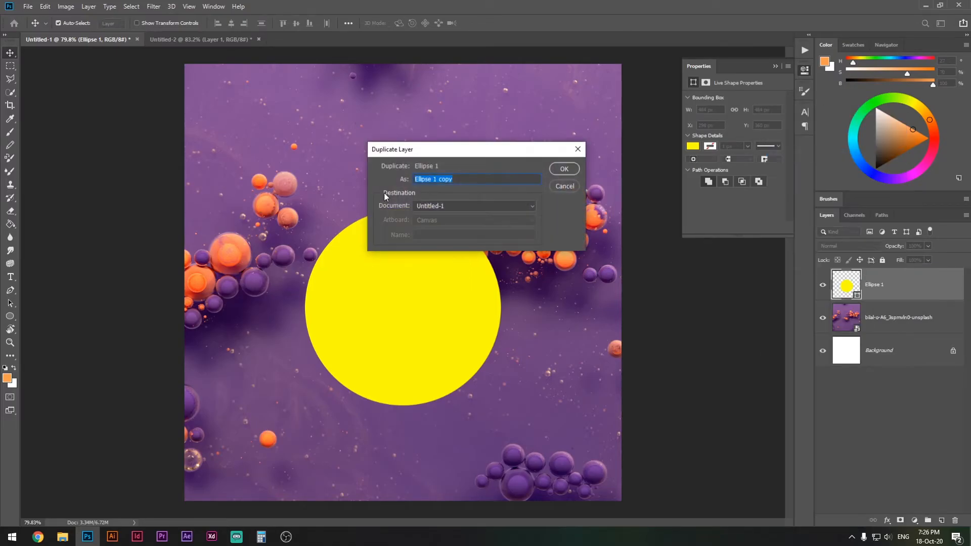
left_click(442, 206)
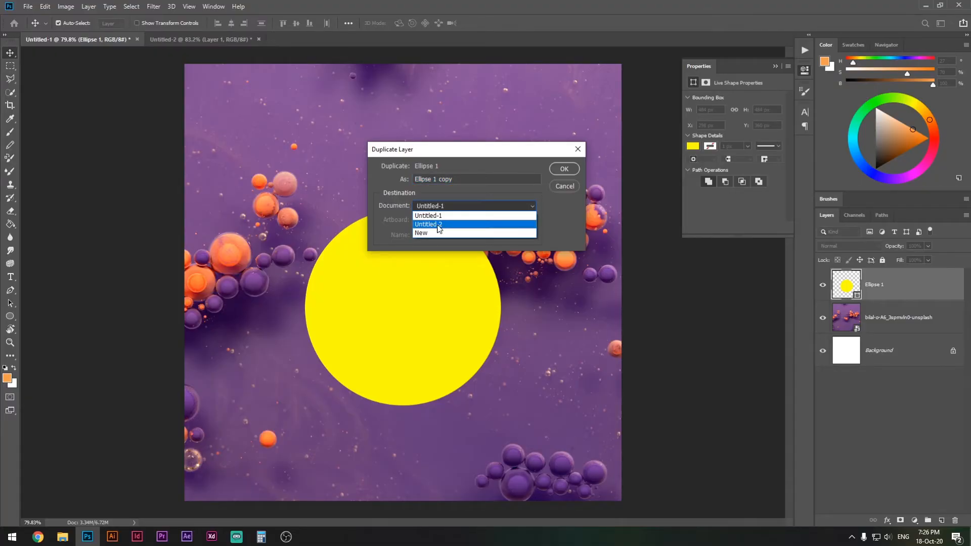
left_click(438, 225)
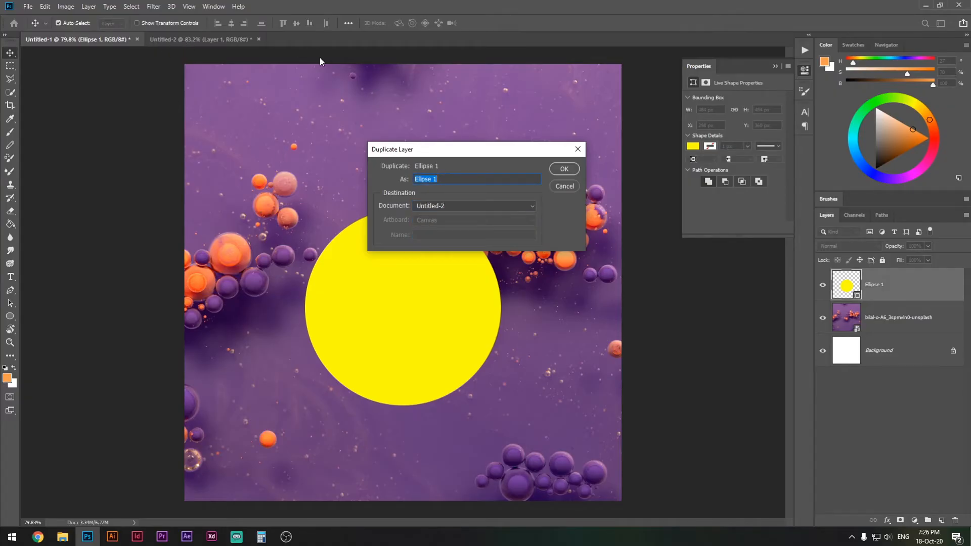
left_click(567, 169)
Switch to Untitled-2 and move the Ellipse 1 layer to the top of the layer stack.
left_click(218, 40)
left_click(436, 277)
left_click_drag(904, 351, 916, 273)
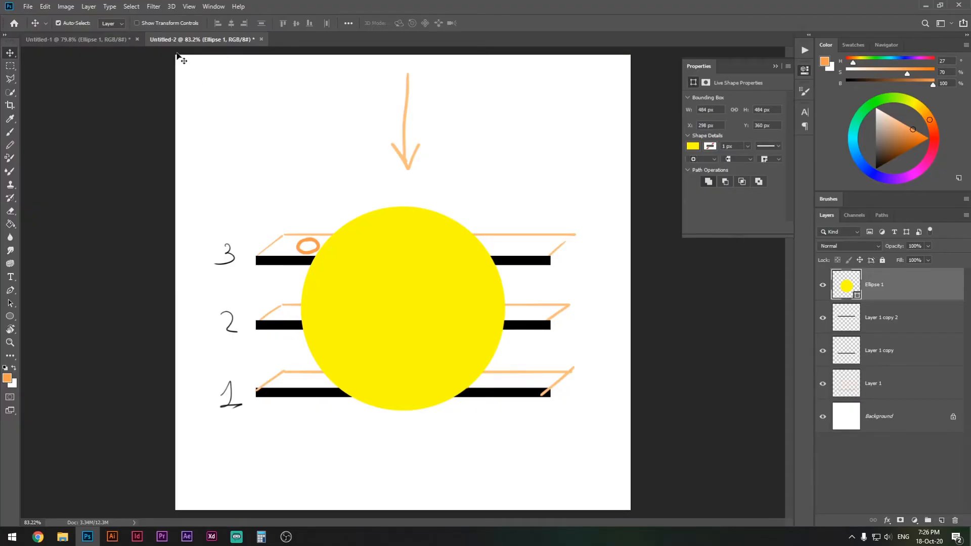
Return to Untitled-1 and add a Color Lookup adjustment layer above Ellipse 1.
left_click(111, 38)
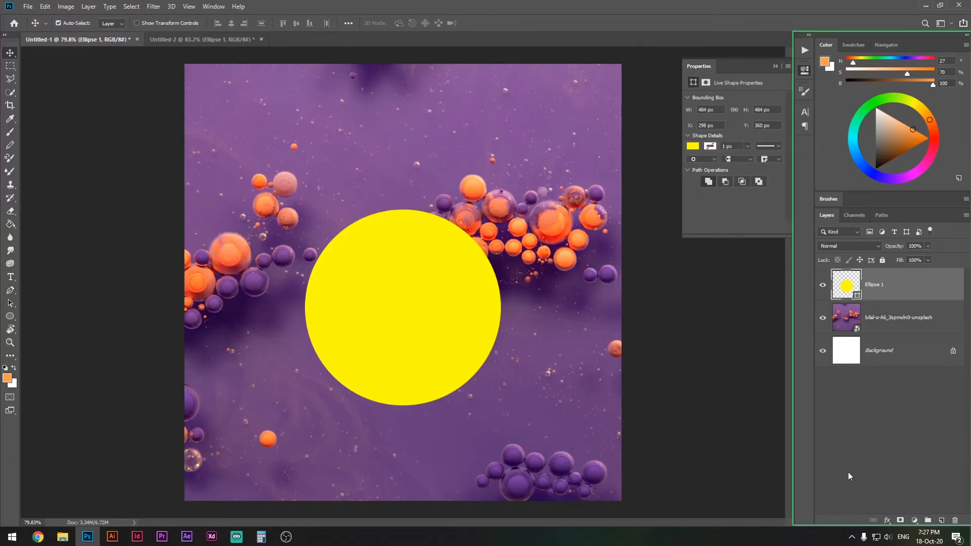
left_click(908, 496)
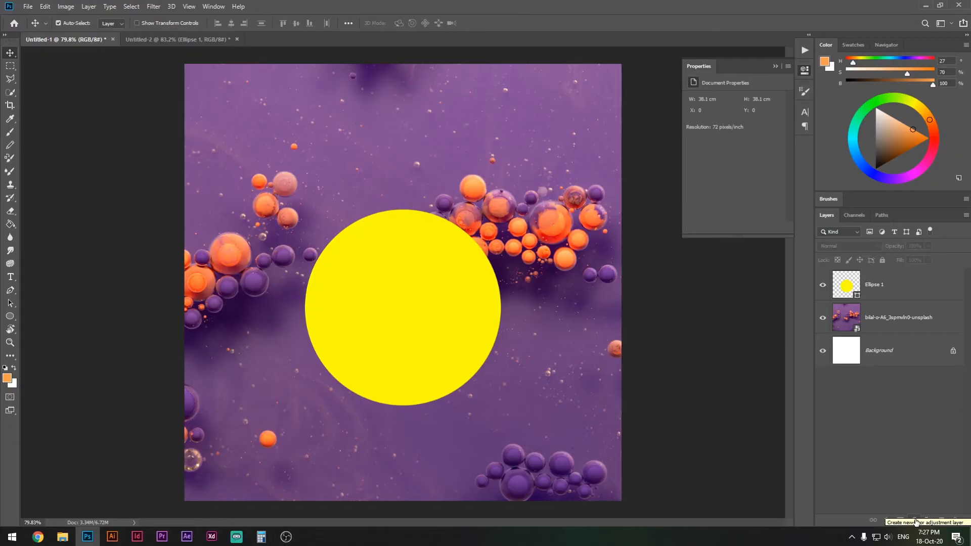
left_click(916, 521)
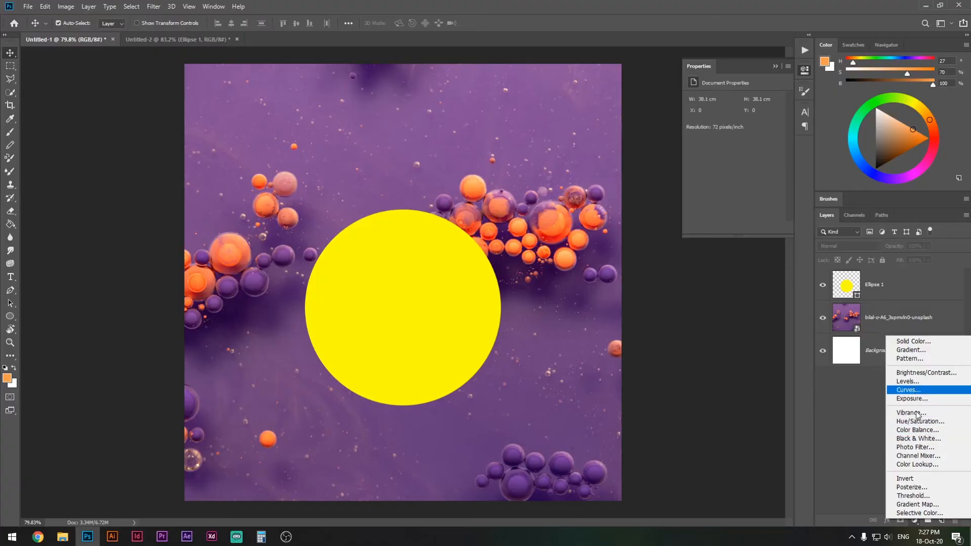
left_click(915, 522)
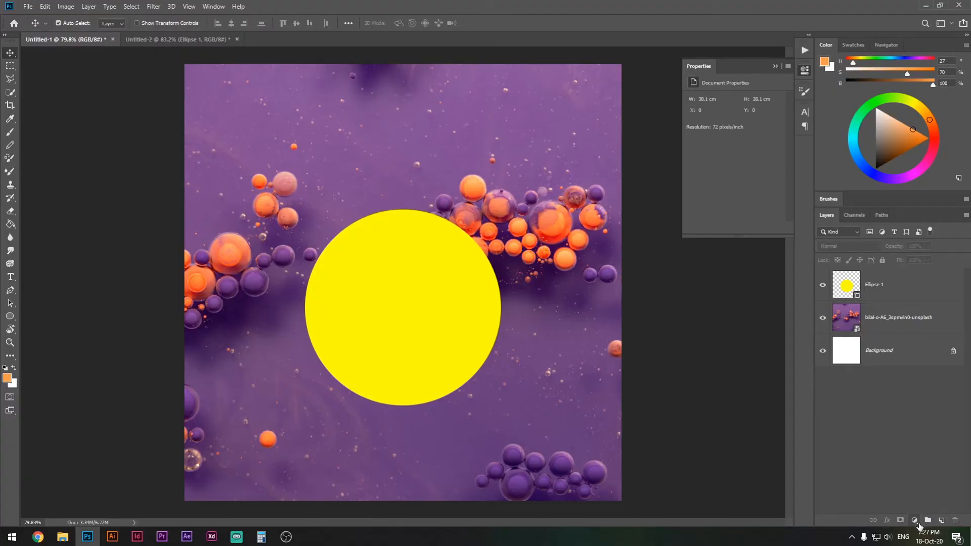
left_click(914, 521)
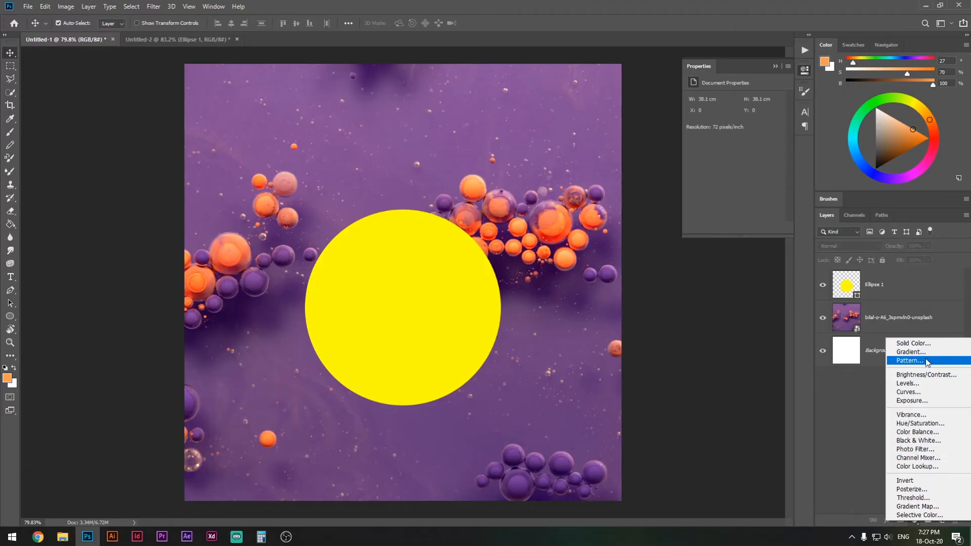
left_click(909, 469)
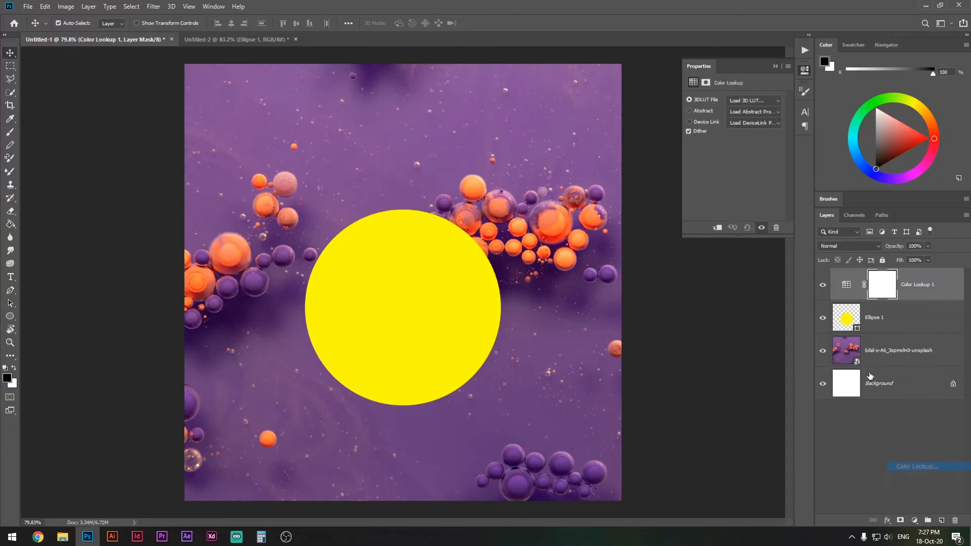
Try the 2Strip.look and 3Strip.look 3DLUT files on the Color Lookup layer.
left_click(746, 101)
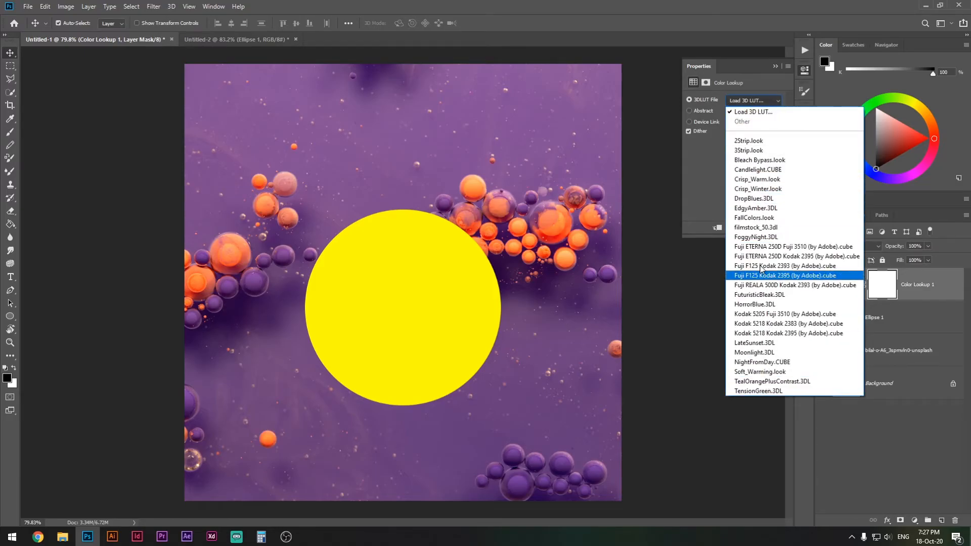
left_click(749, 141)
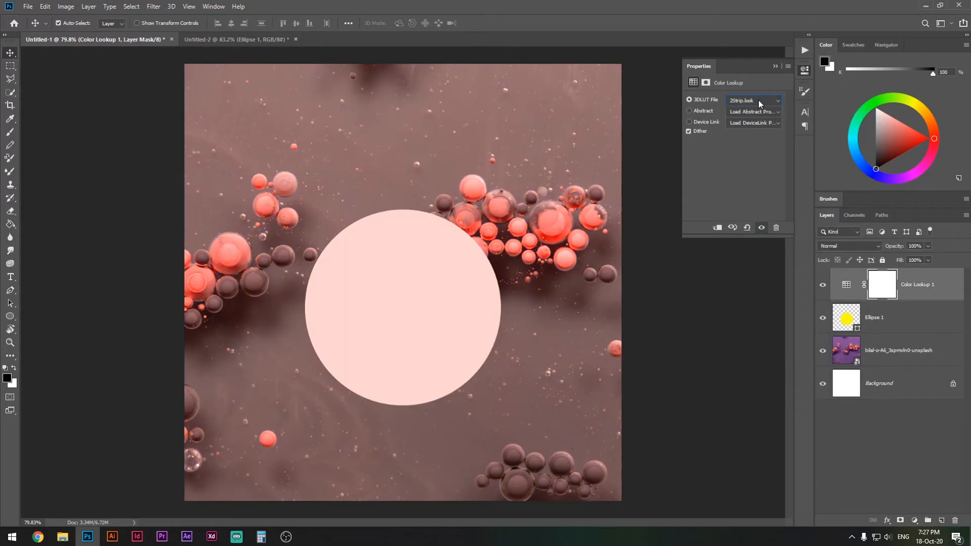
key("Down")
key("Up")
left_click(759, 98)
left_click(749, 151)
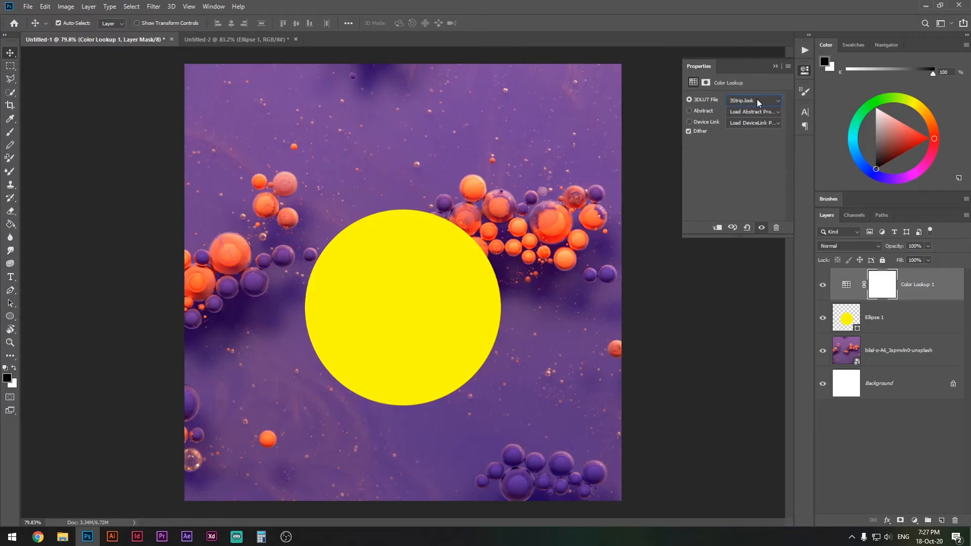
Run through the remaining 3DLUT looks on the Color Lookup layer and settle on HorrorBlue.3DL.
key("Down")
key("Down")
key("Down")
key("Down")
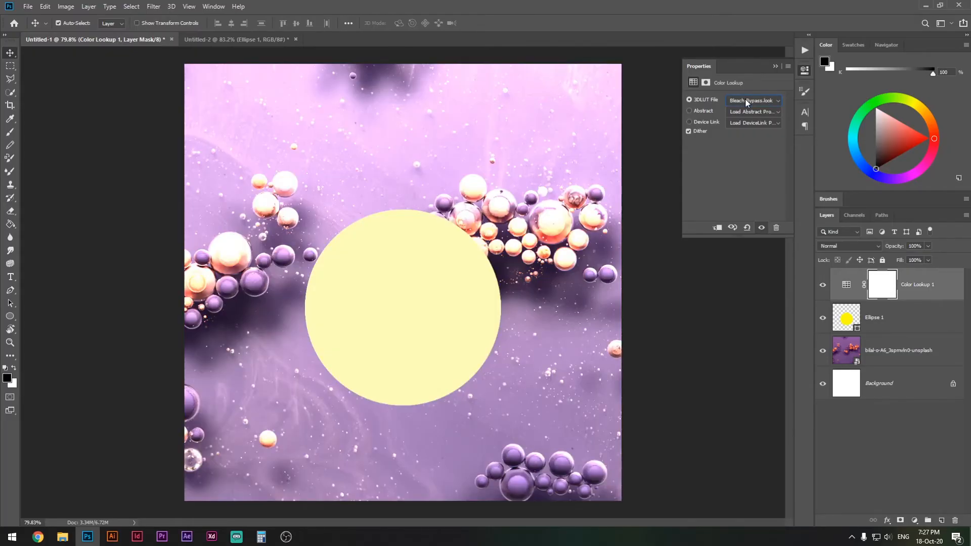
key("Down")
key("Down")
key("Down")
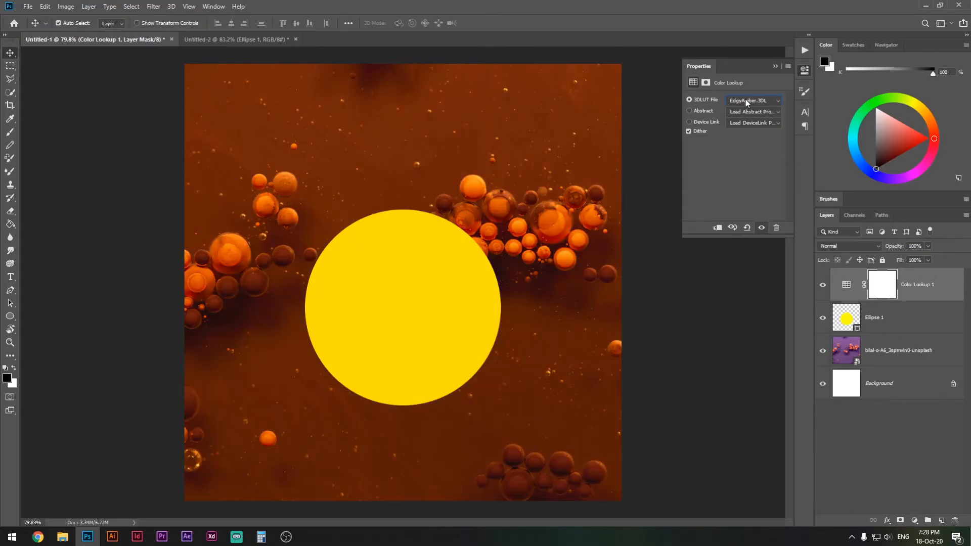
key("Down")
key("Down")
key("Down")
key("Down")
key("Down")
key("Down")
key("Down")
key("Down")
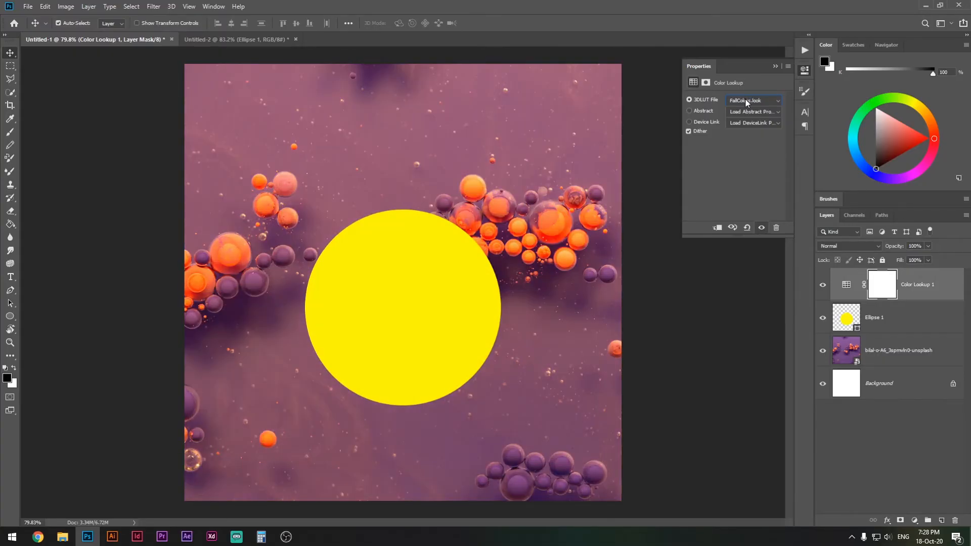
key("Down")
key("Down")
key("Down")
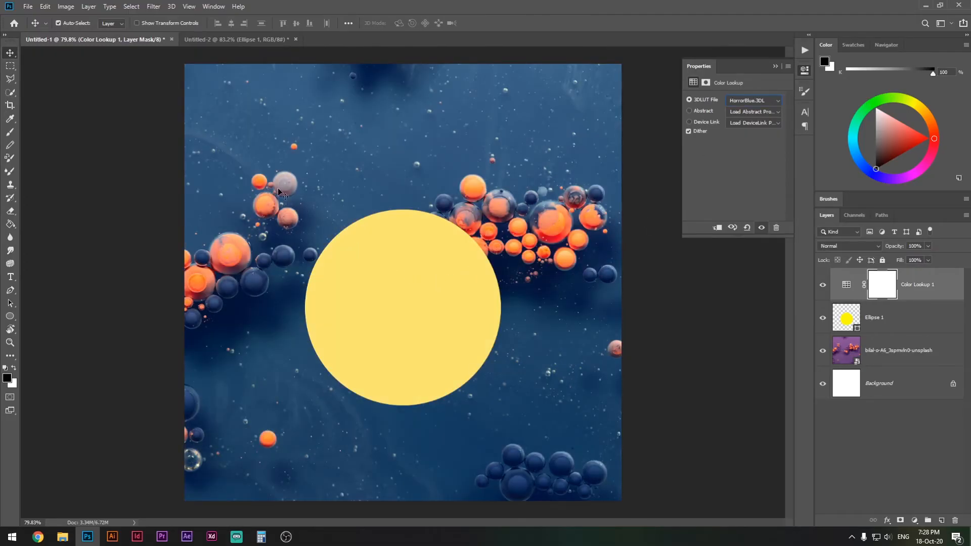
Start saving Untitled-1 under a new name on the Desktop and choose JPEG as the file type.
left_click(28, 7)
left_click(29, 6)
left_click(28, 7)
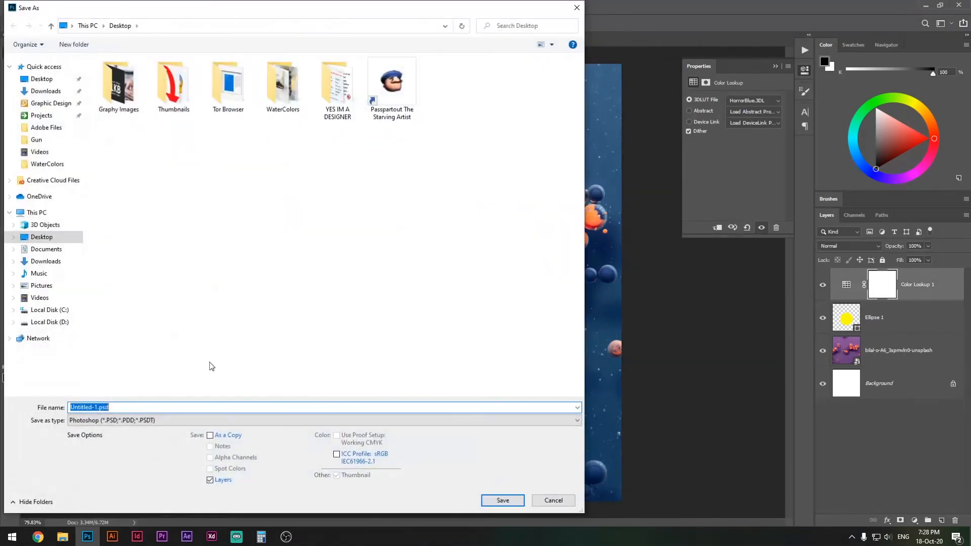
left_click(126, 420)
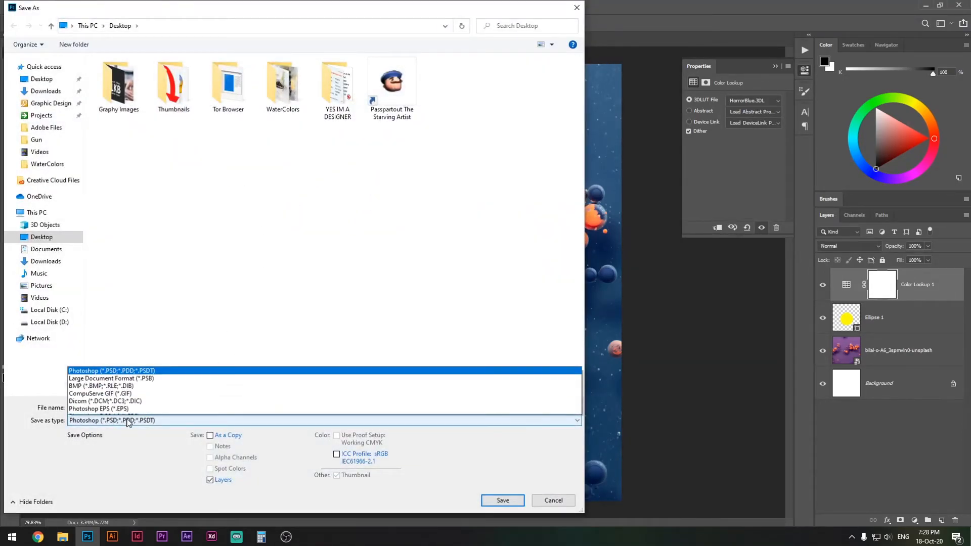
left_click(122, 424)
left_click(122, 424)
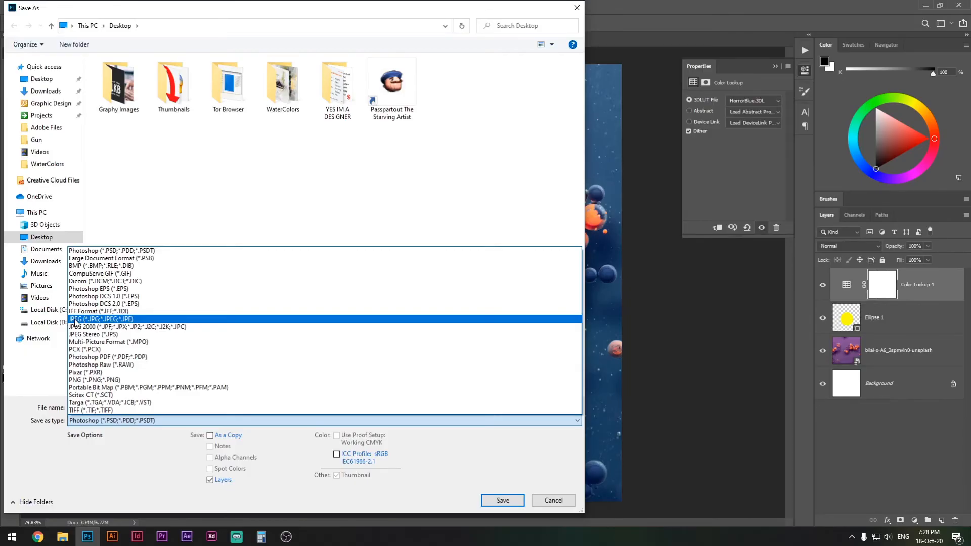
left_click(75, 319)
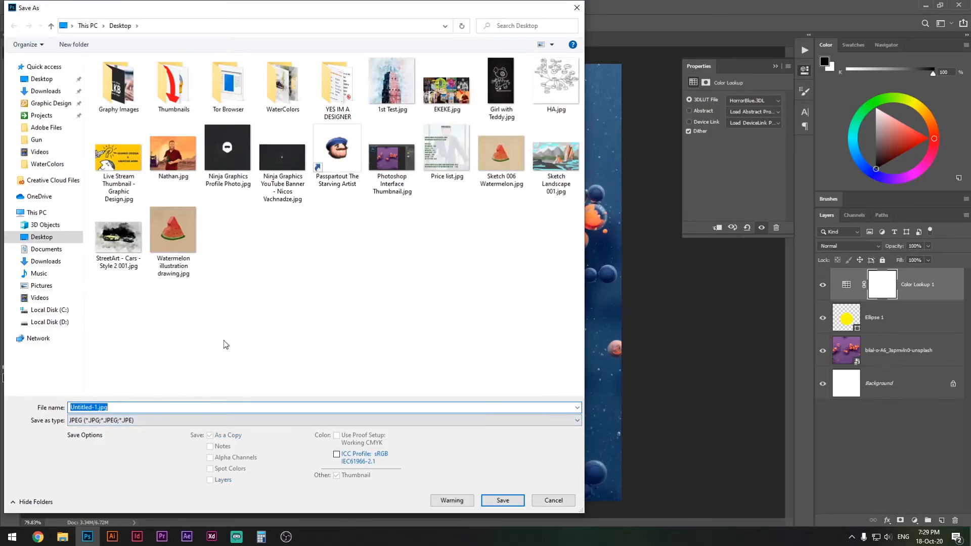
Name the JPEG file Photoshop Tutorial and save it.
type("P")
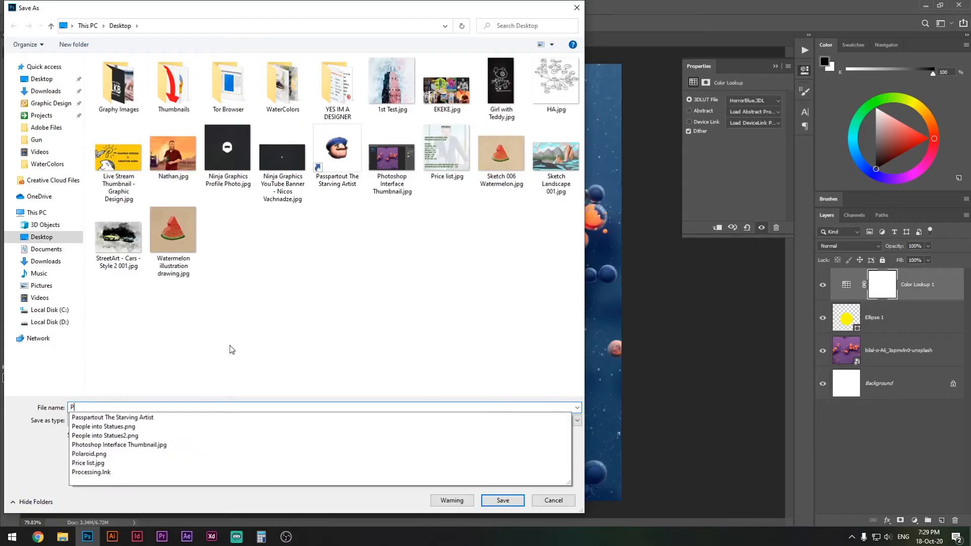
type("hotoshop Tutorial")
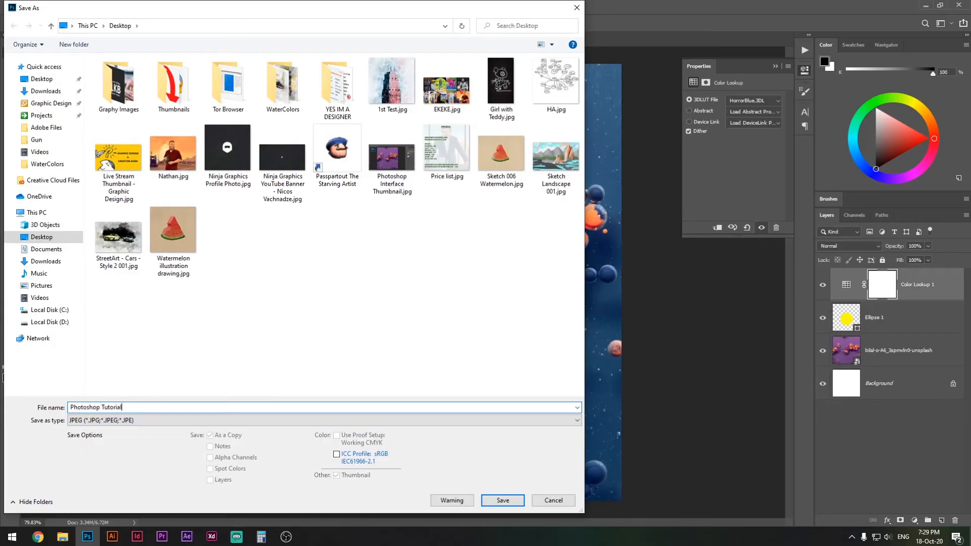
left_click(506, 500)
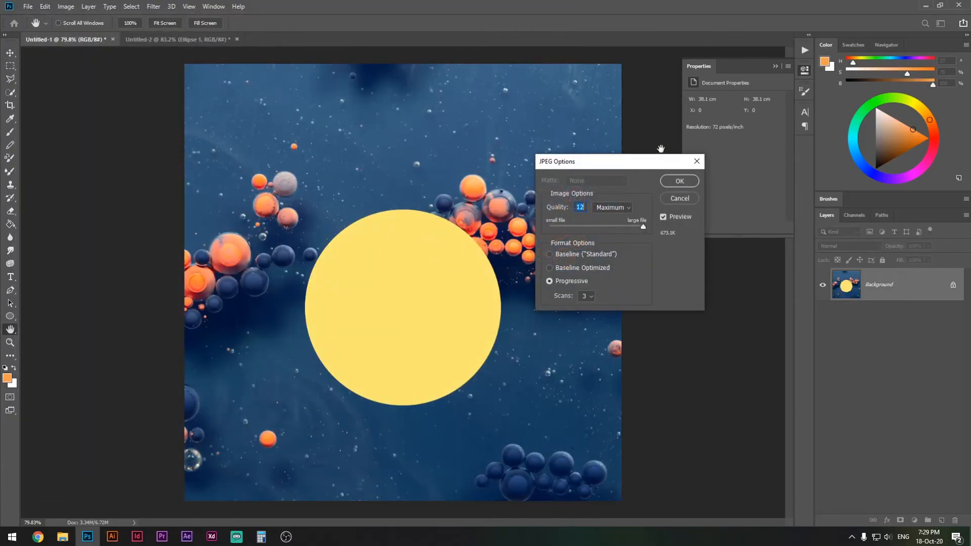
Turn on the JPEG preview, lower the quality to 0 and inspect the bubbles up close.
left_click_drag(600, 164, 576, 205)
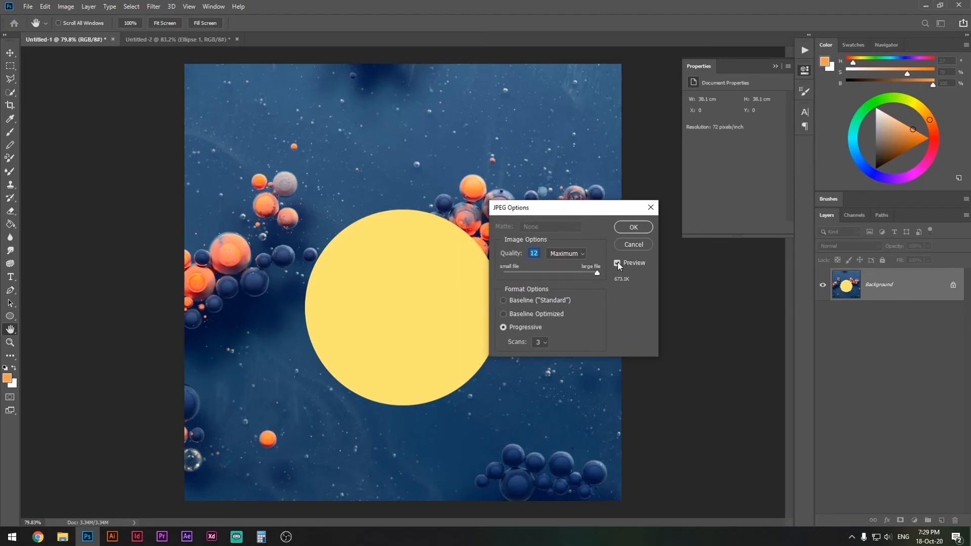
left_click(622, 260)
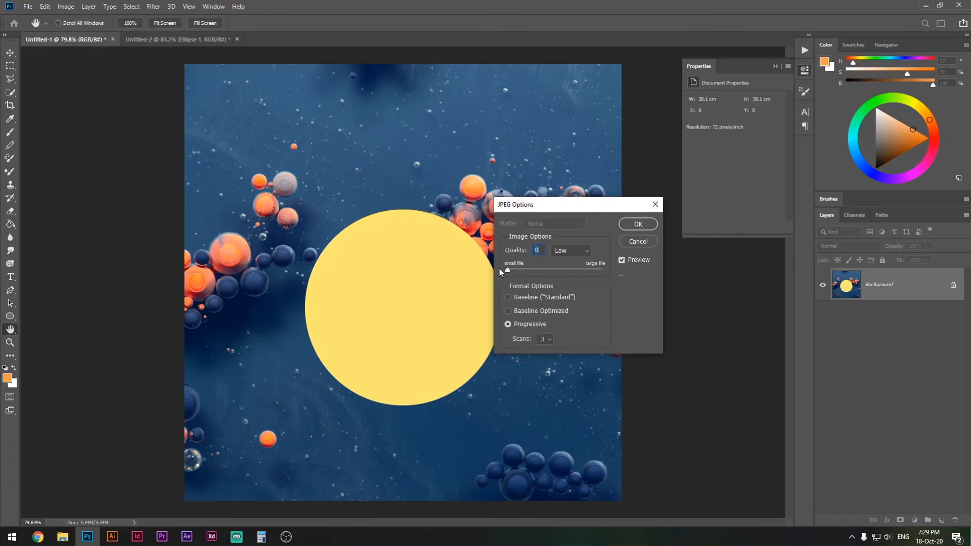
left_click_drag(547, 212, 581, 208)
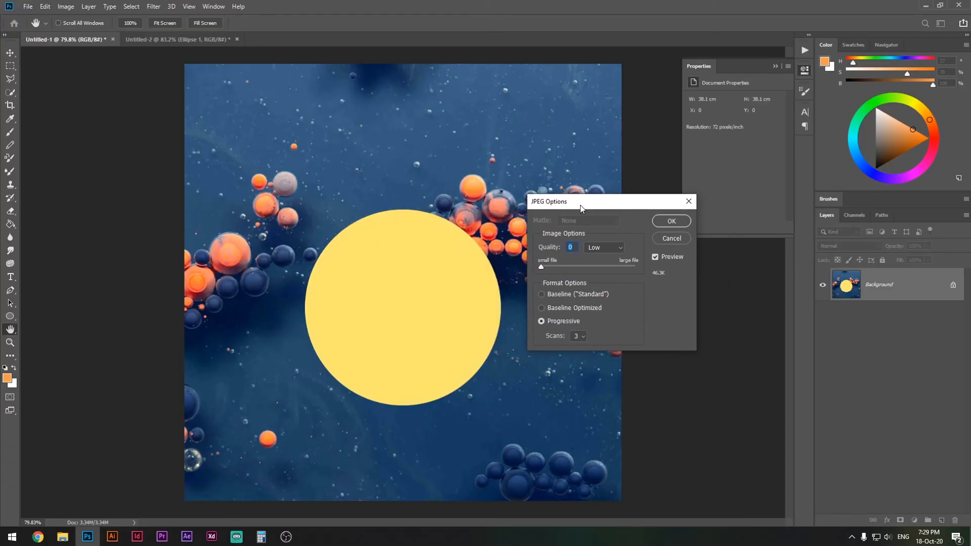
mouse_move(383, 167)
left_mouse_down()
mouse_move(444, 164)
mouse_move(388, 160)
mouse_move(396, 163)
mouse_move(389, 150)
left_mouse_up()
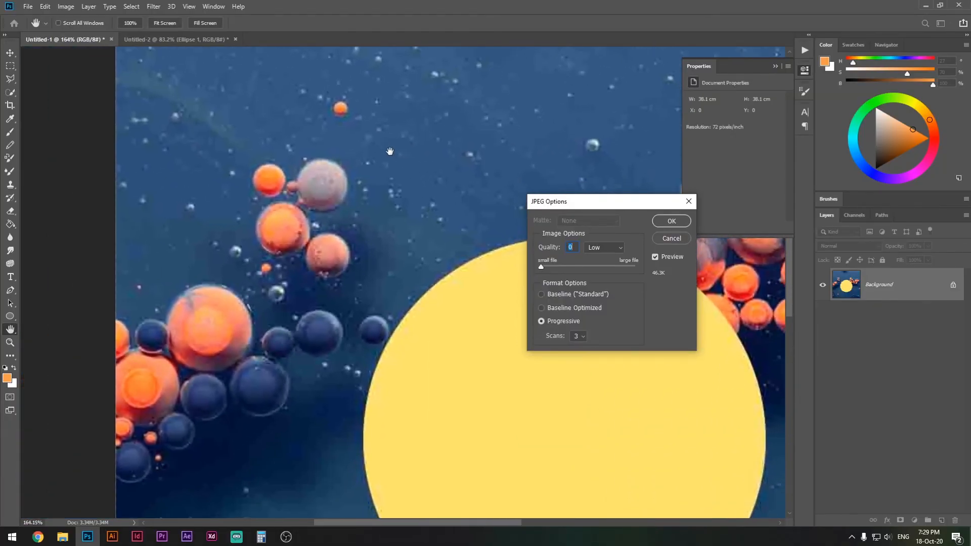
Raise the JPEG quality to 12 (Maximum) and compare the previewed image and file size.
left_click_drag(541, 267, 654, 271)
left_click_drag(493, 238, 410, 210)
scroll(410, 210, "down", 5)
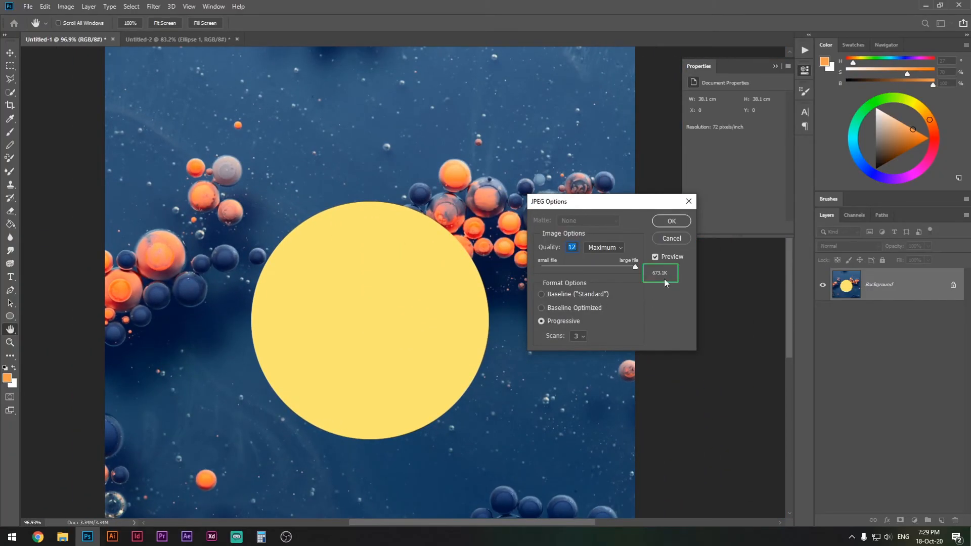
Try lower and higher JPEG quality levels, keep the Progressive format and confirm the JPEG options.
left_click_drag(636, 267, 581, 266)
left_click_drag(558, 266, 624, 267)
left_click(556, 323)
left_click(670, 221)
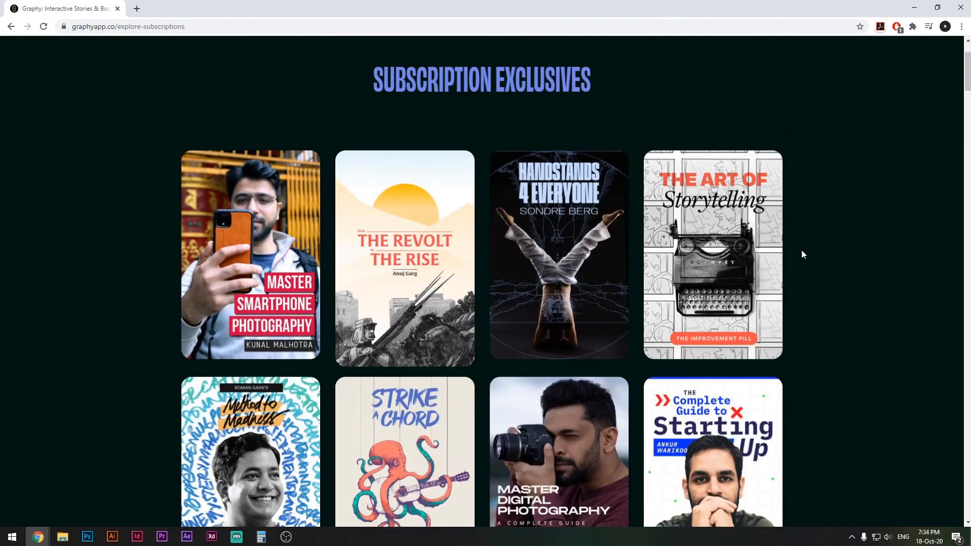
Browse the course covers under Subscription Exclusives on graphyapp.co.
scroll(802, 254, "down", 6)
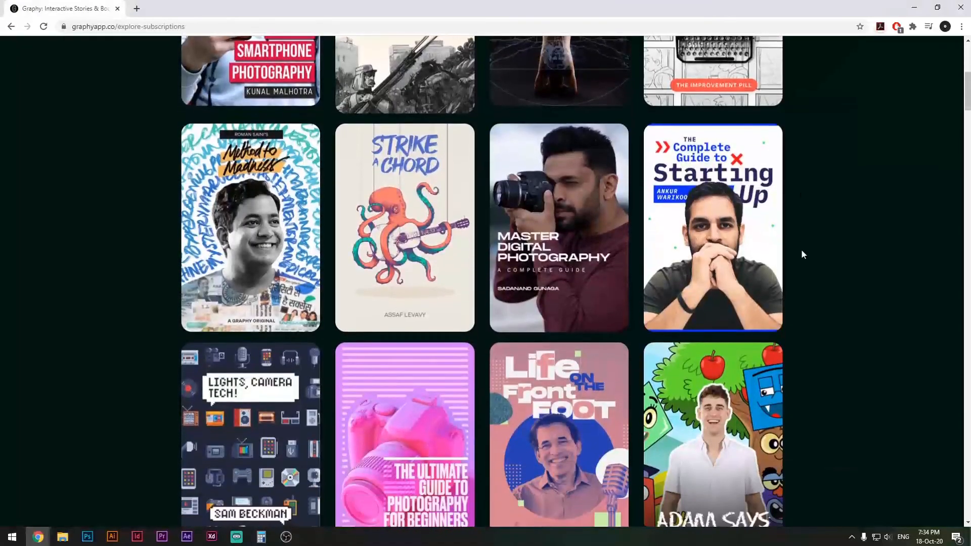
scroll(802, 253, "down", 18)
scroll(803, 254, "down", 20)
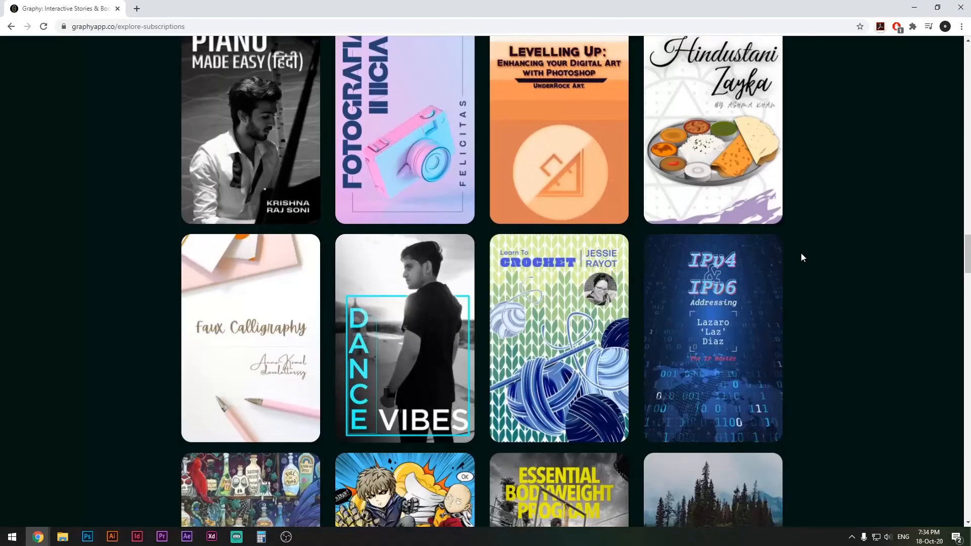
scroll(801, 254, "down", 6)
scroll(801, 252, "down", 3)
scroll(801, 253, "up", 3)
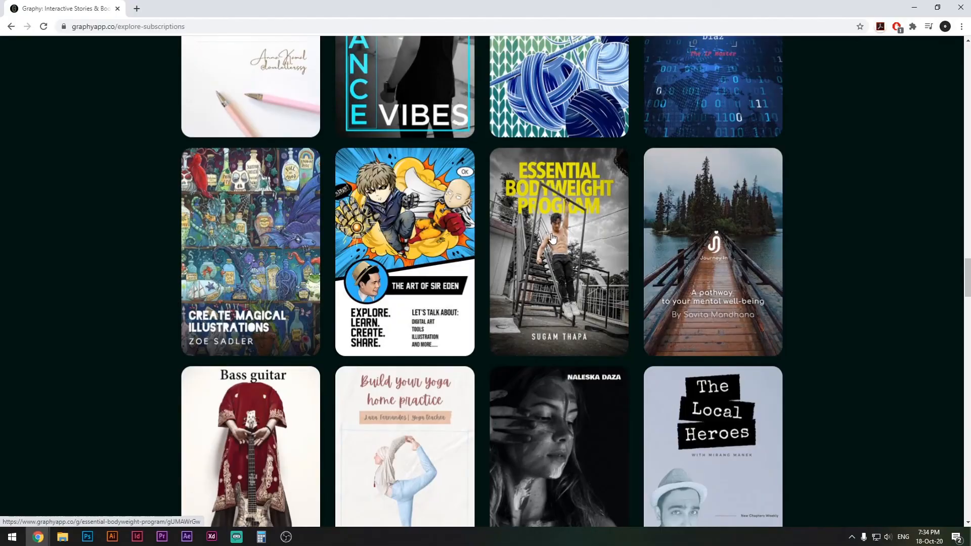
Look further through the subscription course covers for the Introduction to Photoshop course and the courses listed below it.
scroll(243, 420, "down", 2)
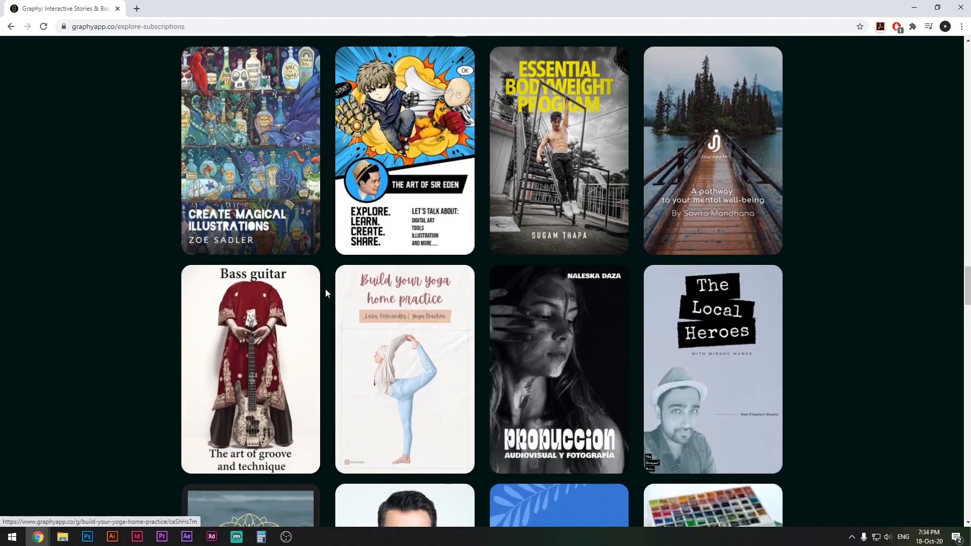
scroll(330, 299, "up", 2)
scroll(622, 386, "down", 7)
scroll(622, 386, "down", 6)
scroll(794, 342, "down", 4)
scroll(791, 337, "down", 3)
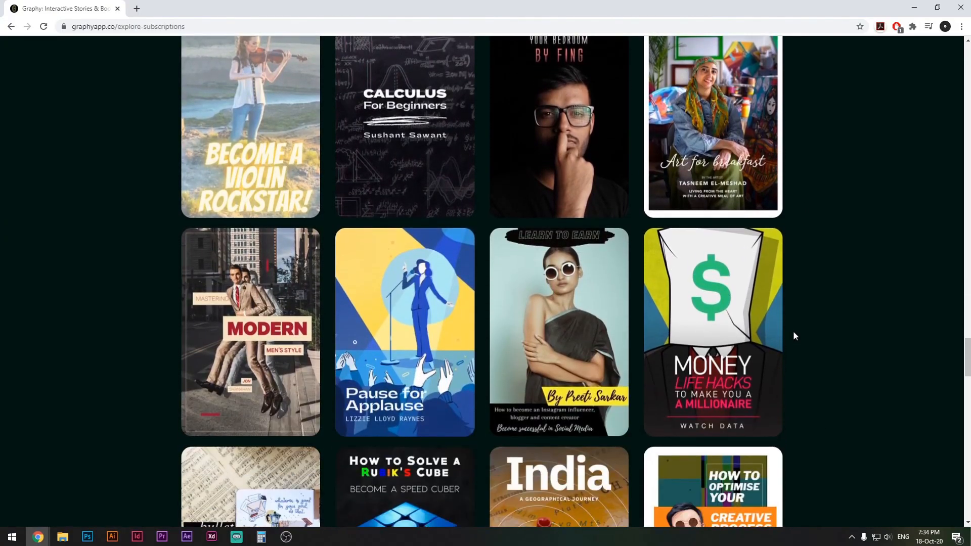
scroll(793, 335, "down", 5)
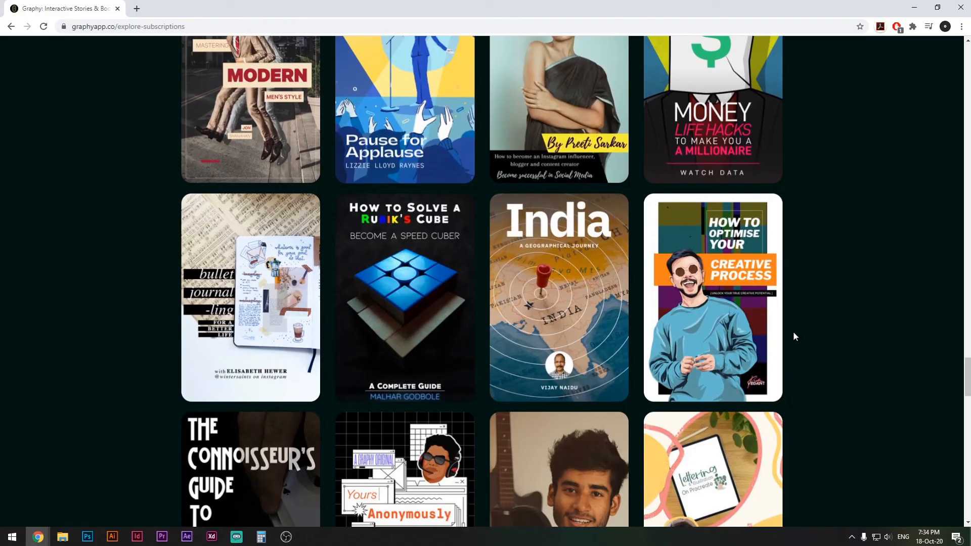
scroll(793, 334, "down", 4)
scroll(794, 336, "down", 7)
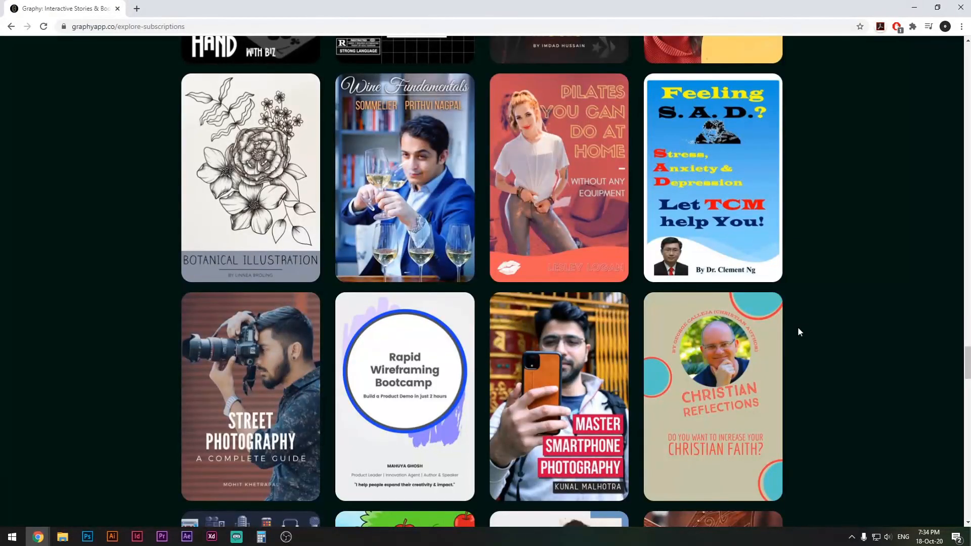
scroll(798, 330, "down", 9)
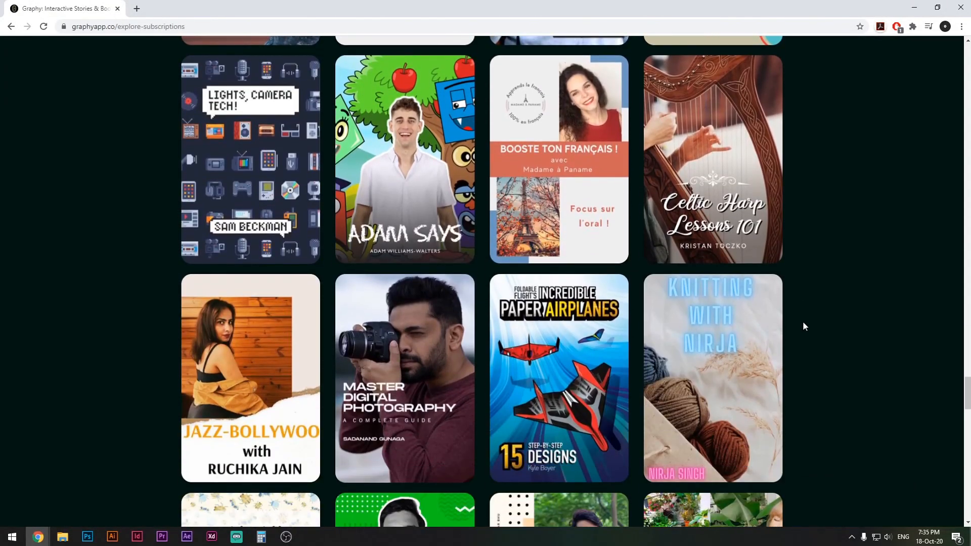
scroll(805, 328, "down", 5)
scroll(804, 328, "down", 8)
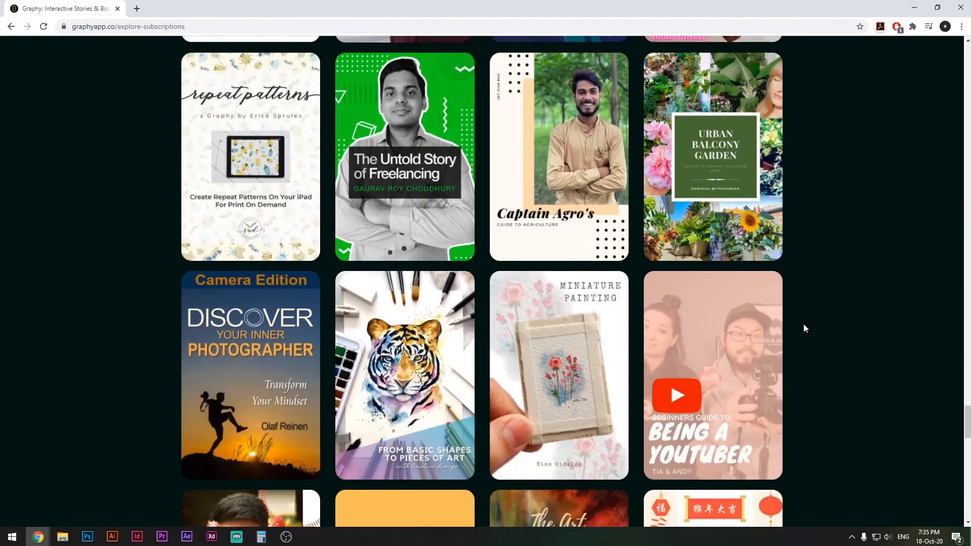
scroll(835, 319, "down", 3)
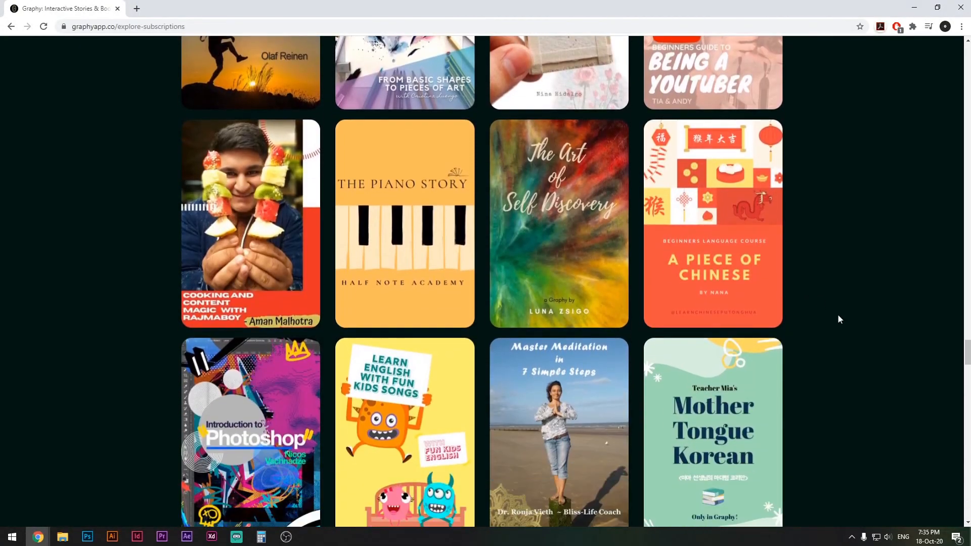
scroll(837, 319, "down", 4)
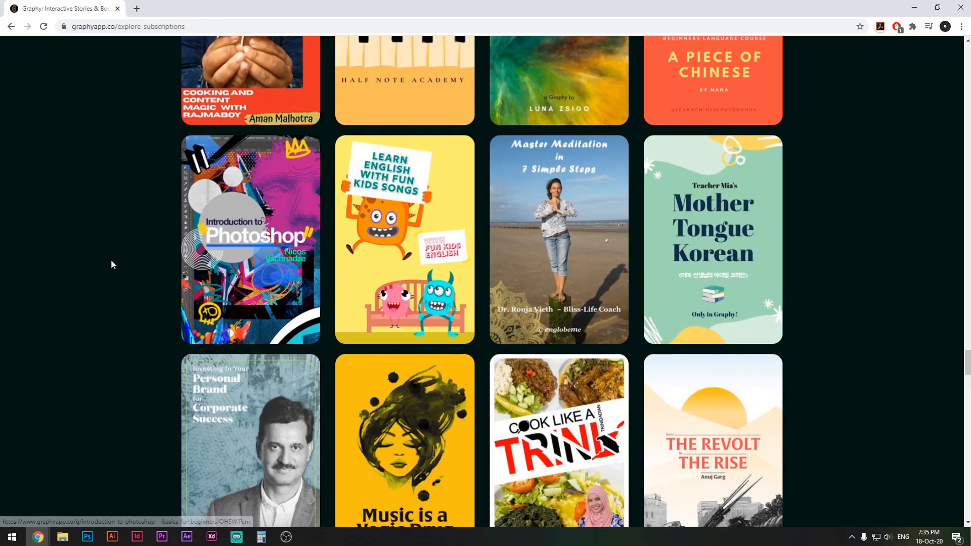
scroll(152, 276, "down", 3)
scroll(152, 274, "down", 6)
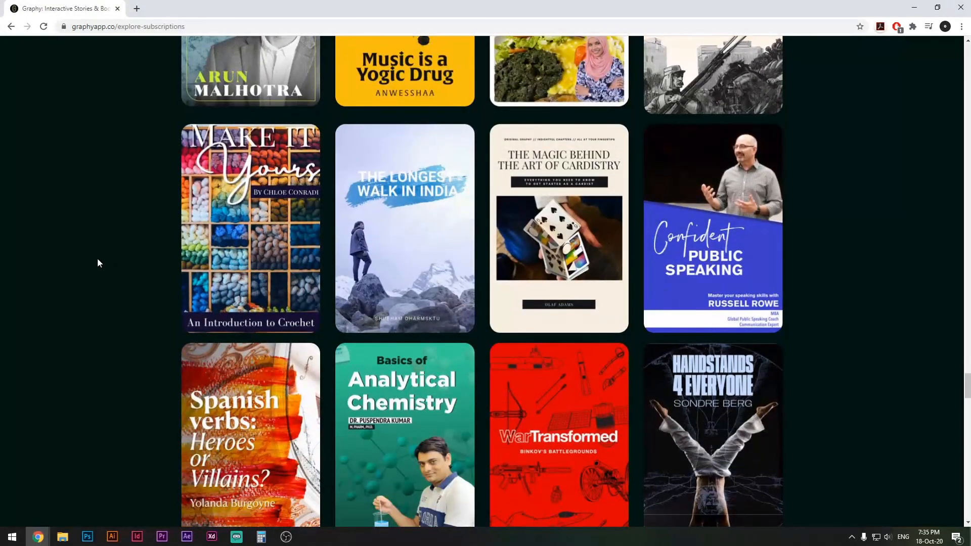
scroll(97, 262, "down", 6)
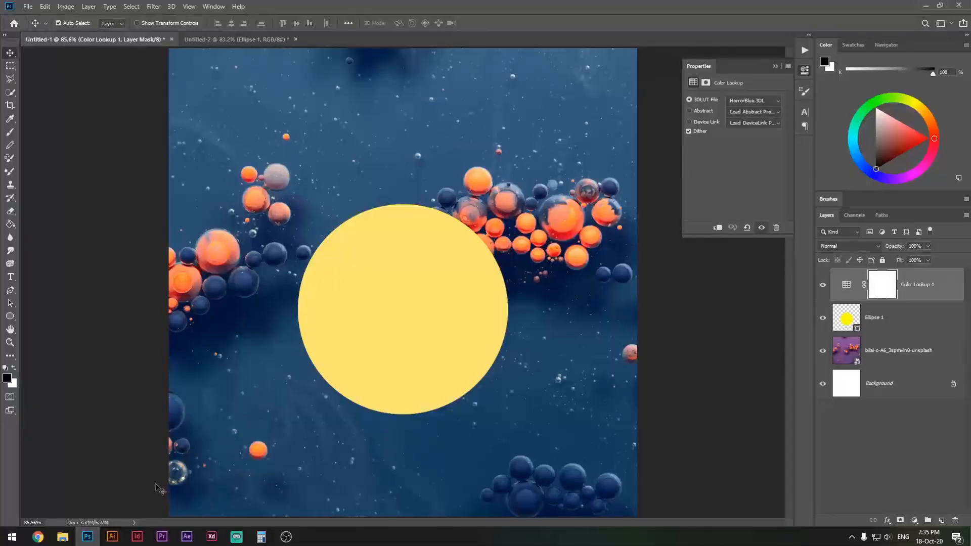